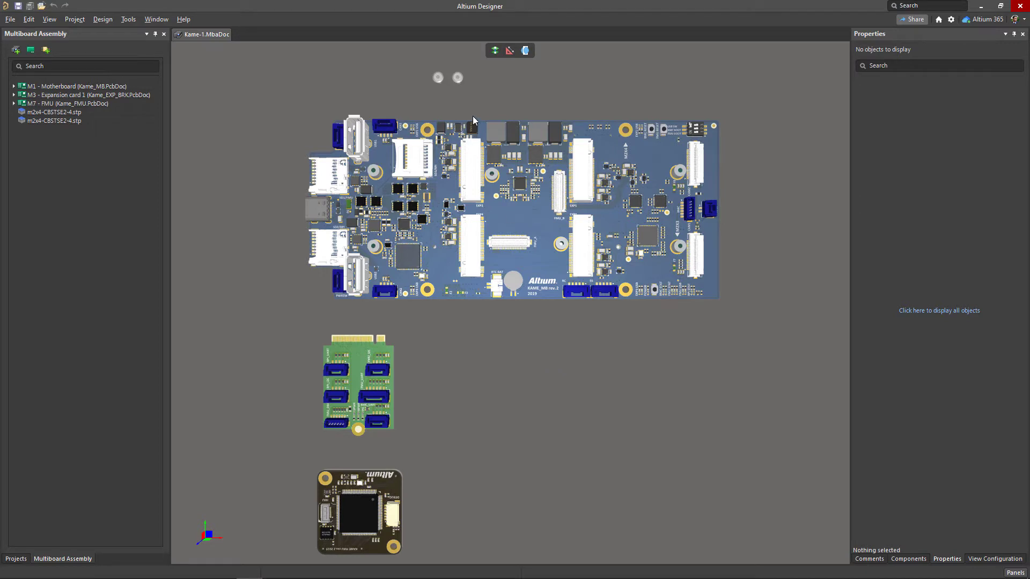
Select the m2x4 screw, motherboard, expansion card and FMU board in turn, ending on the expansion card
left_click(456, 79)
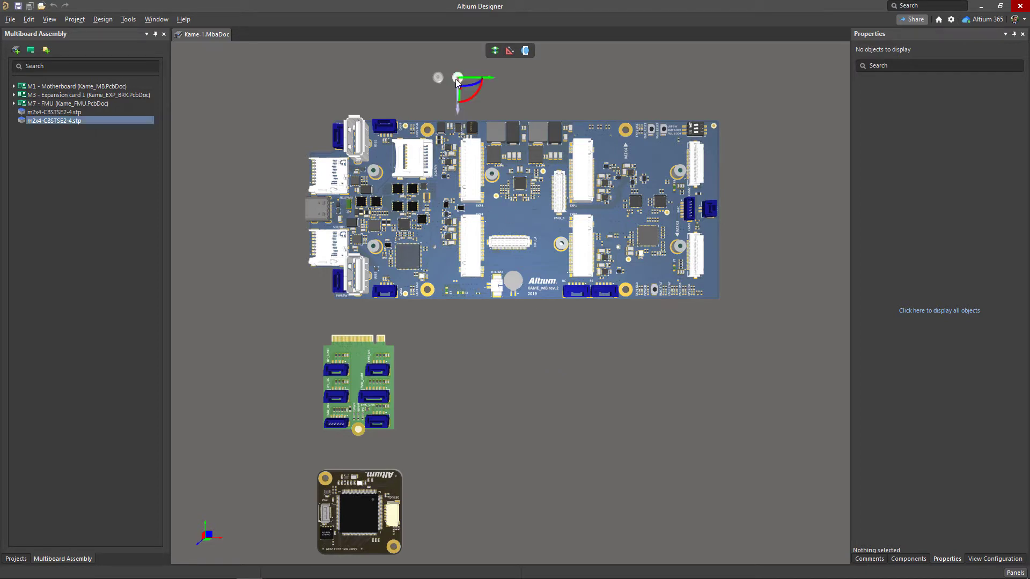
left_click(453, 189)
left_click(374, 373)
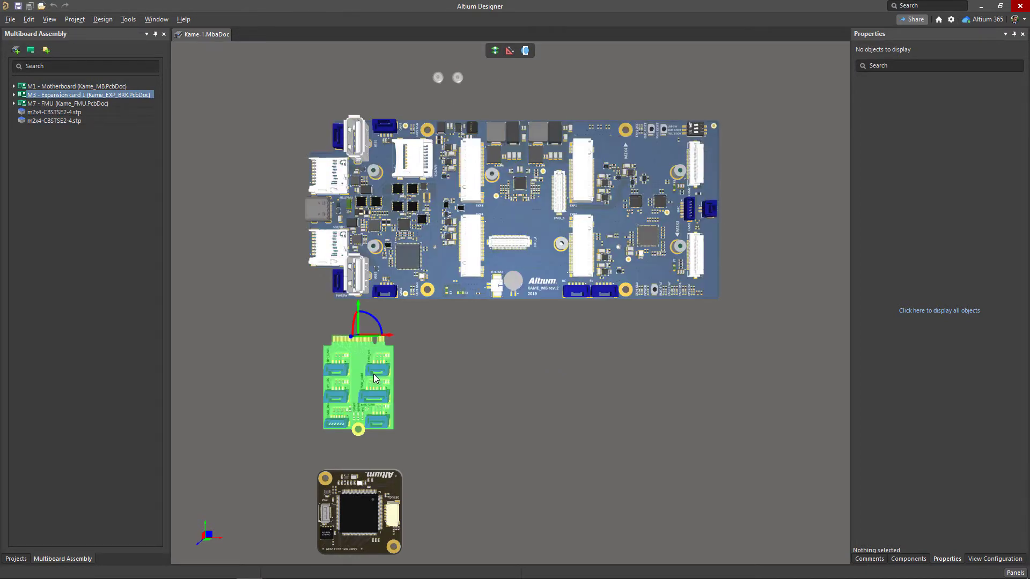
left_click(358, 500)
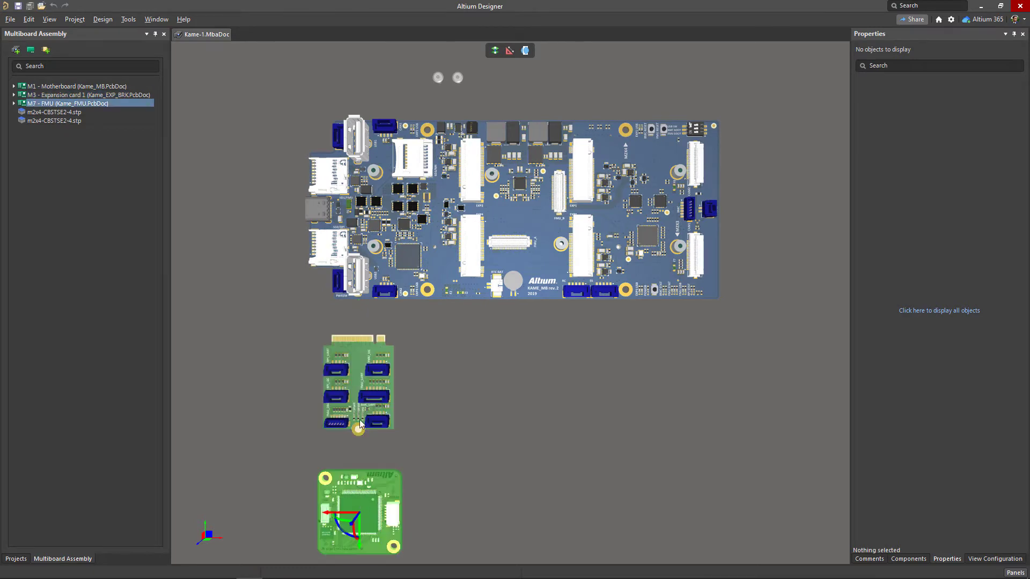
left_click(358, 384)
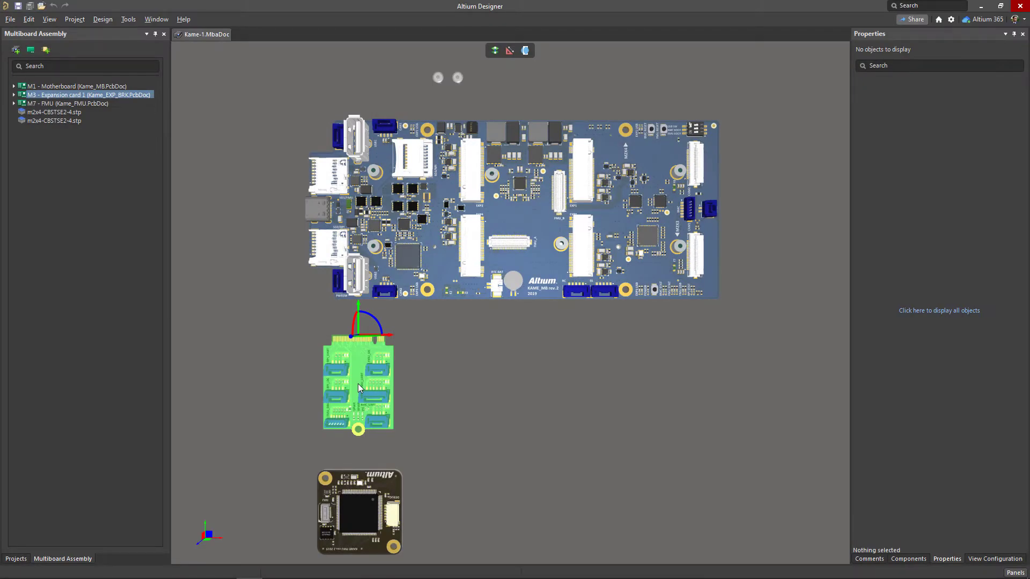
Move the expansion card down-left, up against the motherboard's left edge beside its edge connectors
left_click_drag(349, 337, 306, 129)
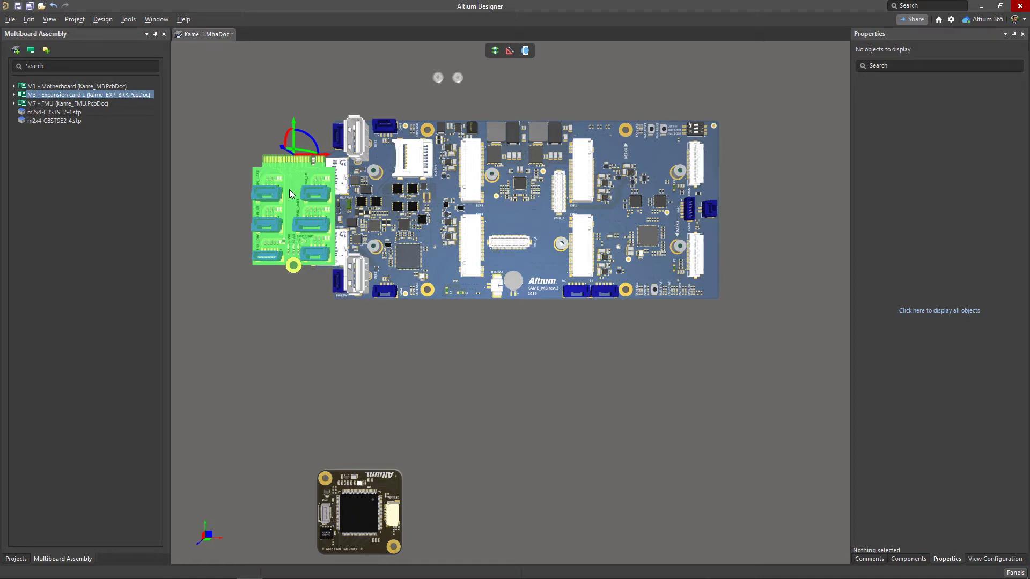
mouse_move(288, 189)
left_mouse_down()
mouse_move(365, 204)
mouse_move(322, 324)
mouse_move(256, 199)
mouse_move(269, 183)
left_mouse_up()
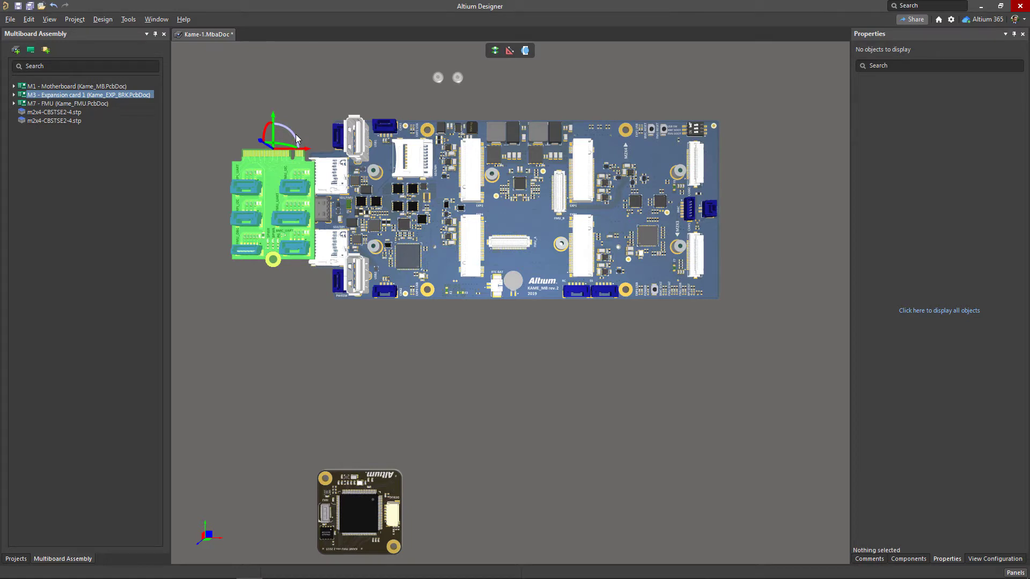
Rotate the expansion card 90° to lie flat, its gold-finger edge facing the motherboard, then deselect it
left_click_drag(296, 134, 261, 124)
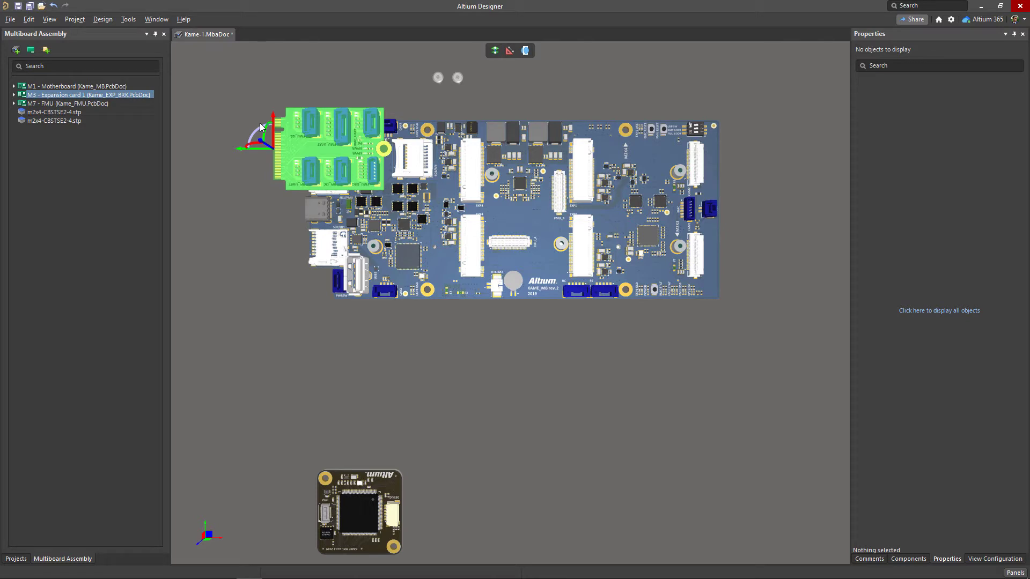
left_click_drag(260, 126, 231, 179)
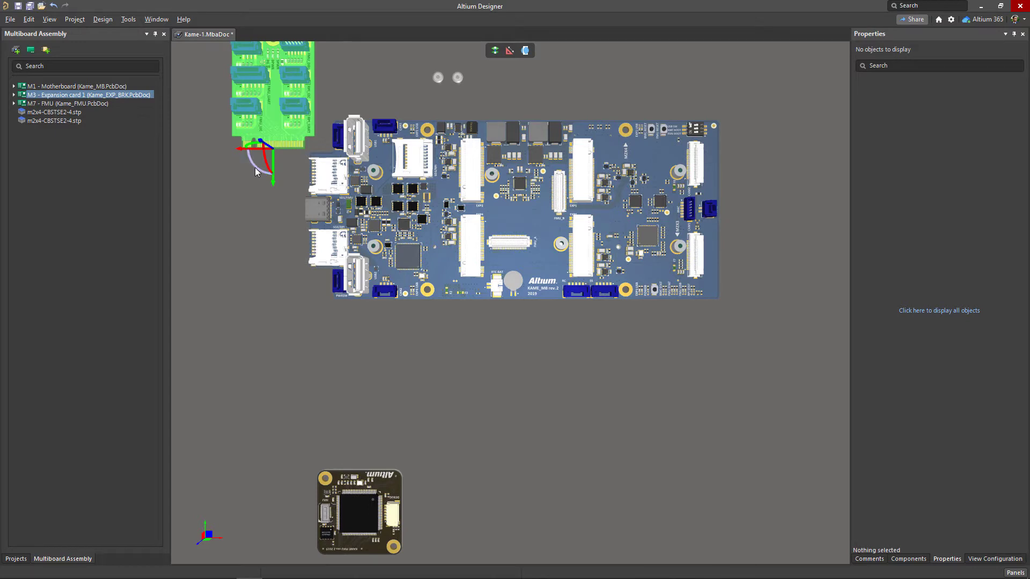
left_click(256, 168)
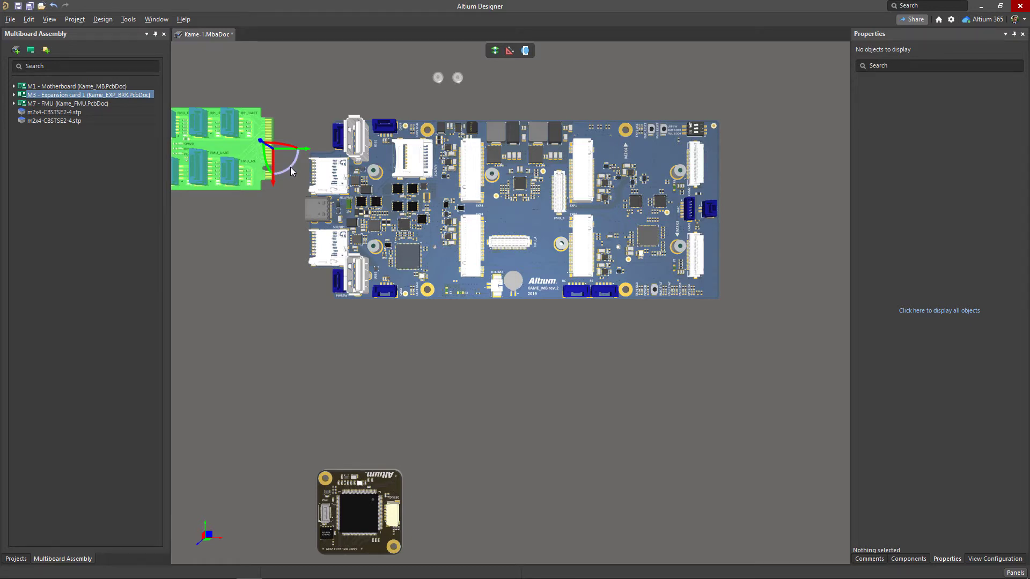
mouse_move(291, 166)
left_mouse_down("shift")
mouse_move(285, 98)
mouse_move(202, 145)
mouse_move(264, 209)
mouse_move(301, 181)
left_mouse_up("shift")
left_click(301, 180)
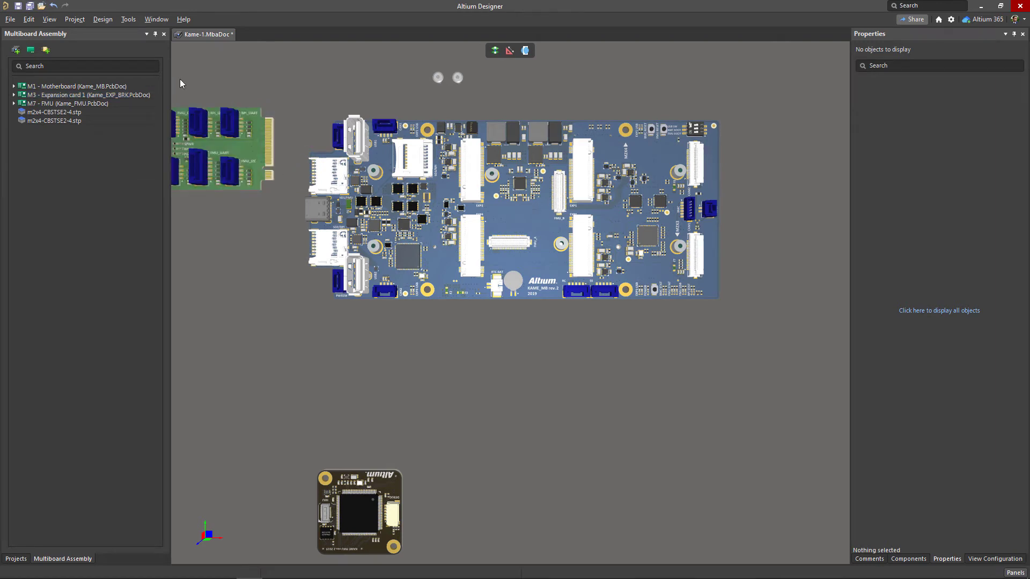
left_click(128, 21)
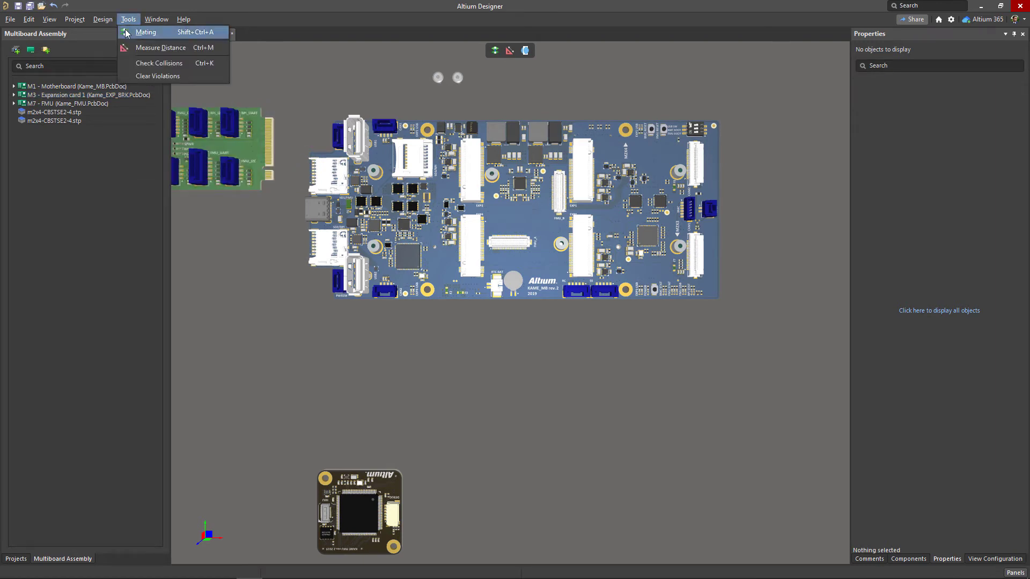
Dismiss the Tools menu, start the Mate command and zoom in on the EXP2 connector
left_click(349, 85)
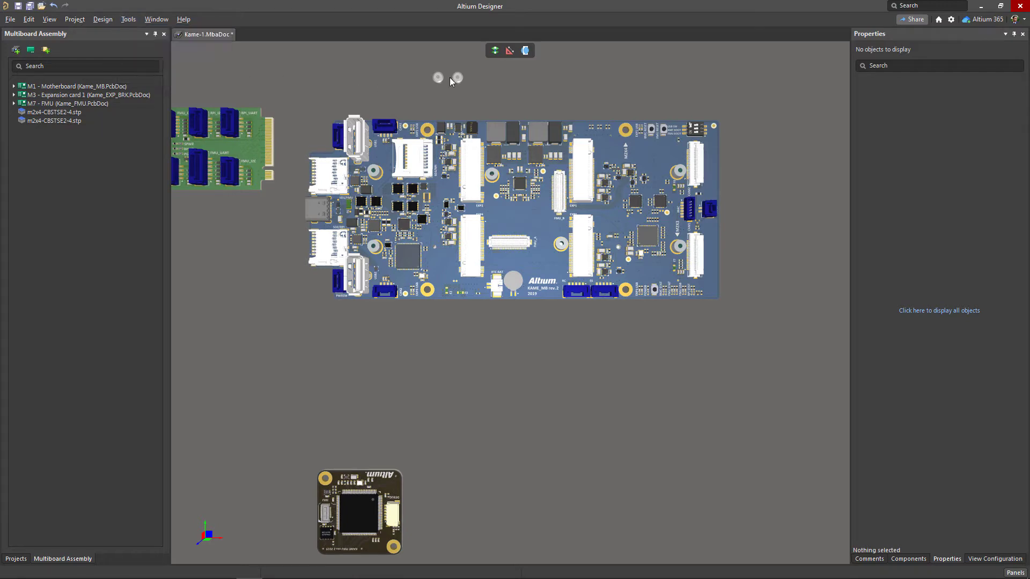
left_click(495, 51)
scroll(475, 196, "up", 6, "ctrl")
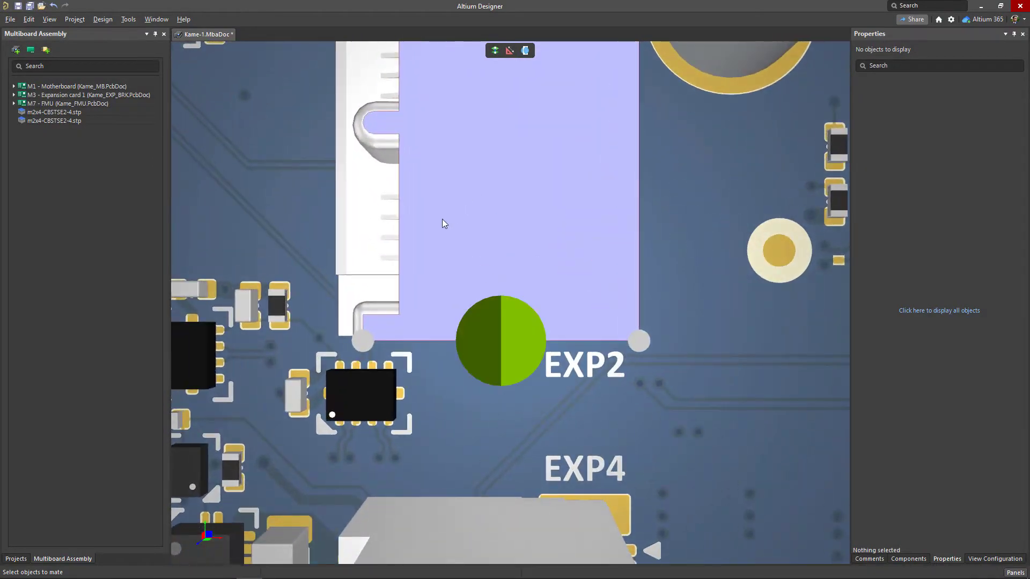
Orbit the view to a steep side angle of the EXP2 connector area
right_click_drag(444, 223, 765, 263, "shift")
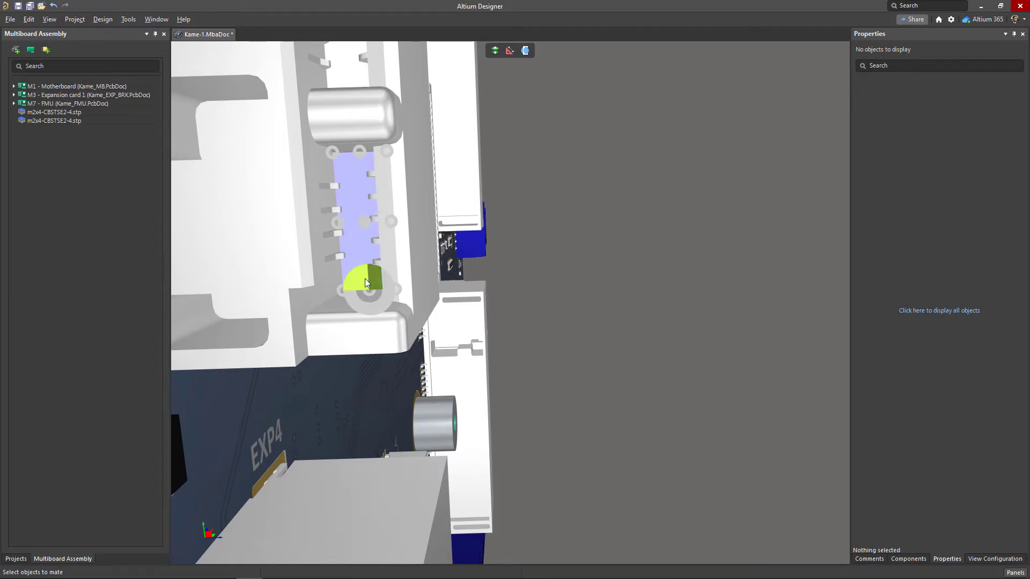
Mate the expansion card's connector face into the EXP2 connector at 0mm, Opposite orientation
left_click(365, 280)
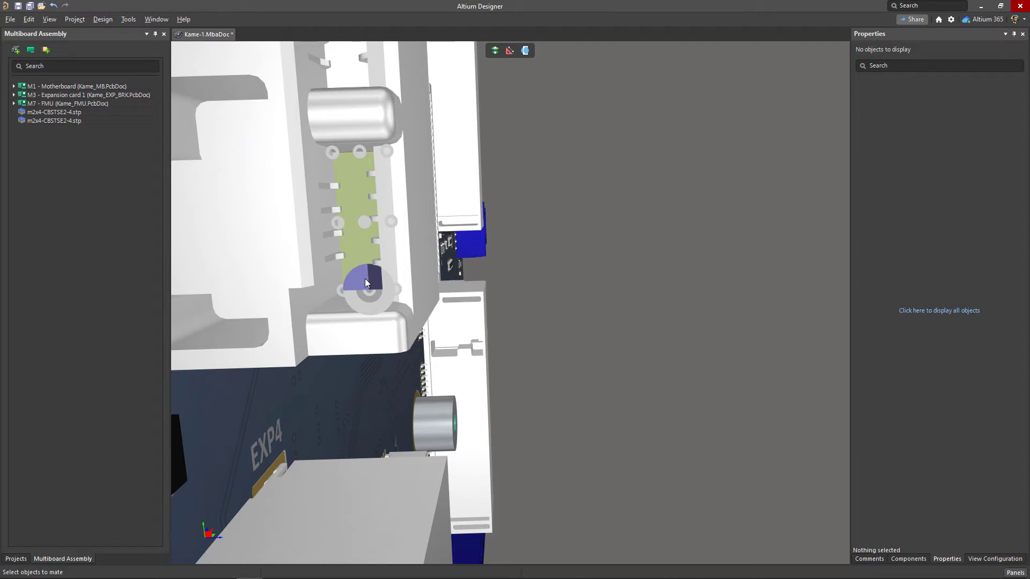
left_click(365, 278)
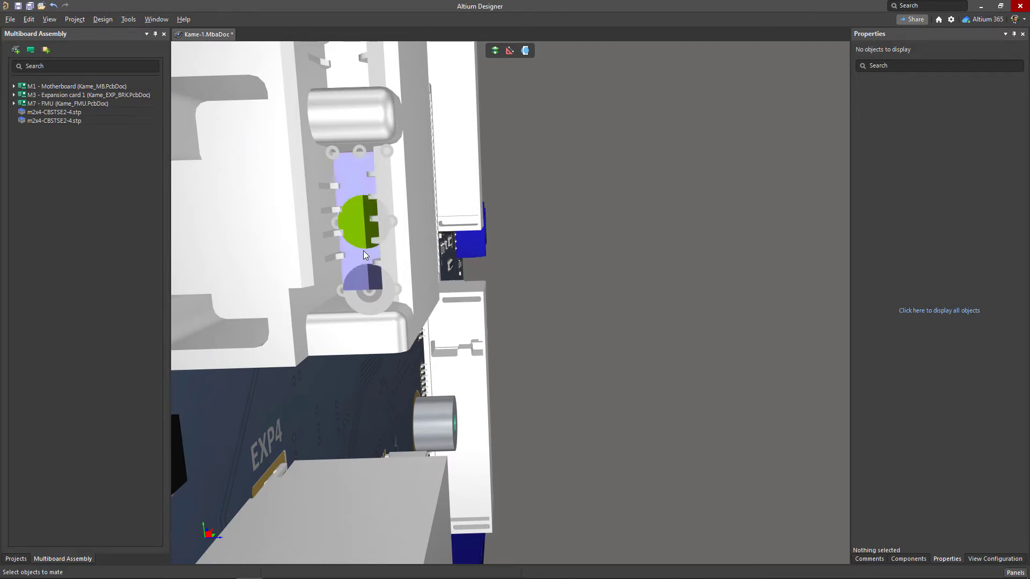
left_click(363, 221)
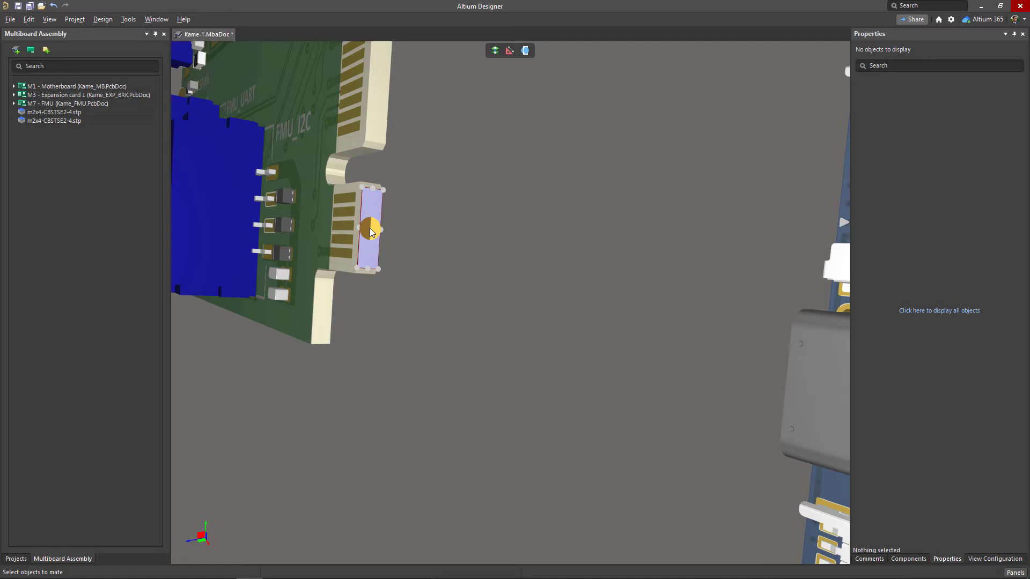
left_click(369, 227)
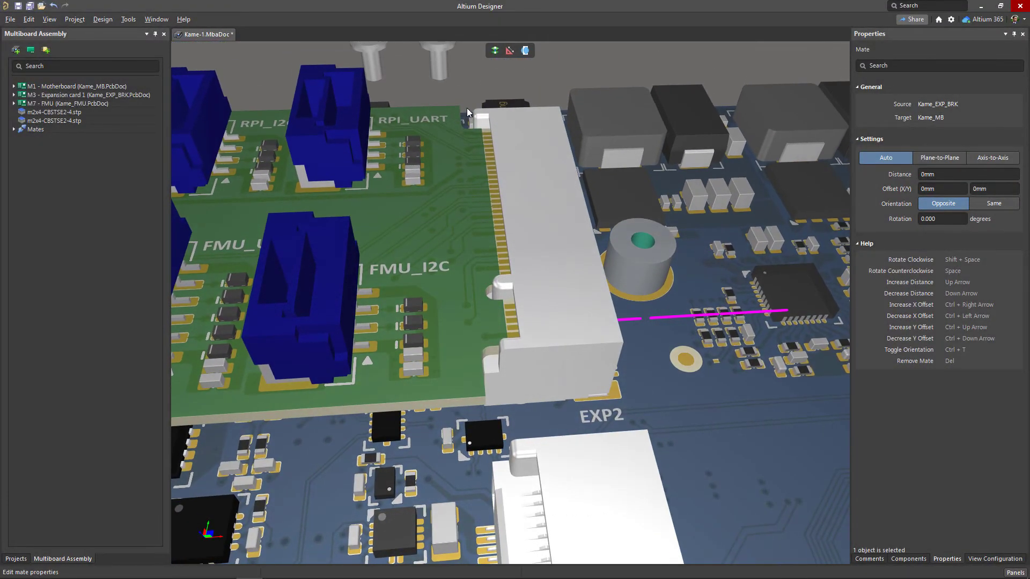
Start a new mate from the round post's top beside EXP2, viewing the boards from underneath
key("Escape")
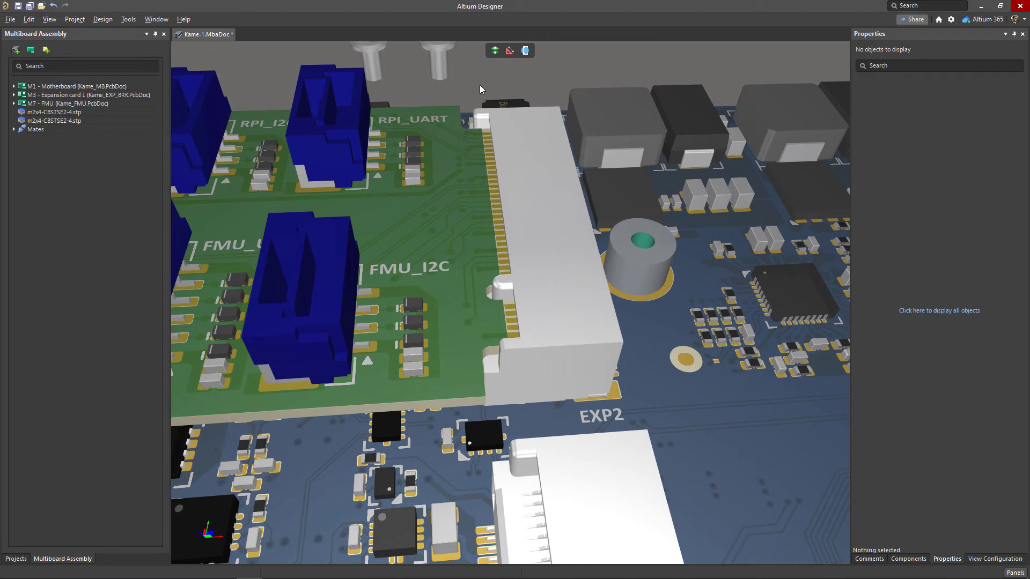
left_click(495, 55)
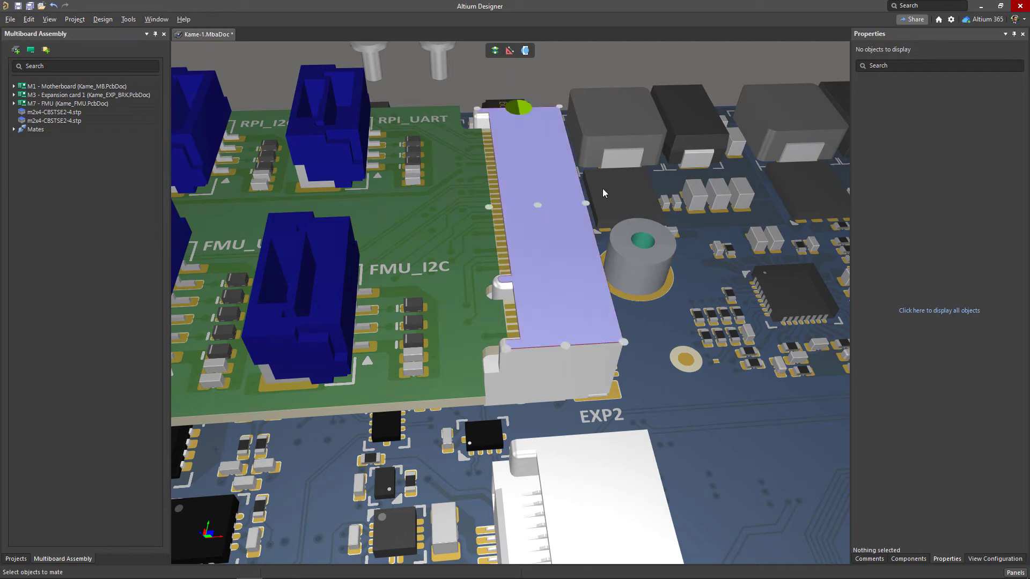
left_click(640, 242)
right_click_drag(641, 243, 434, 412, "shift")
left_click(434, 412)
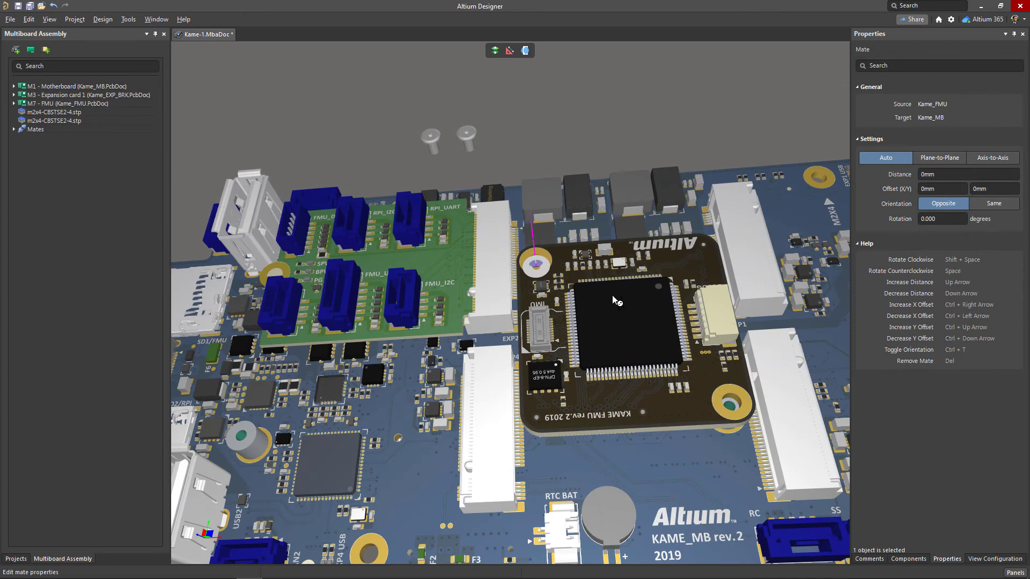
right_click_drag(612, 295, 620, 305, "shift")
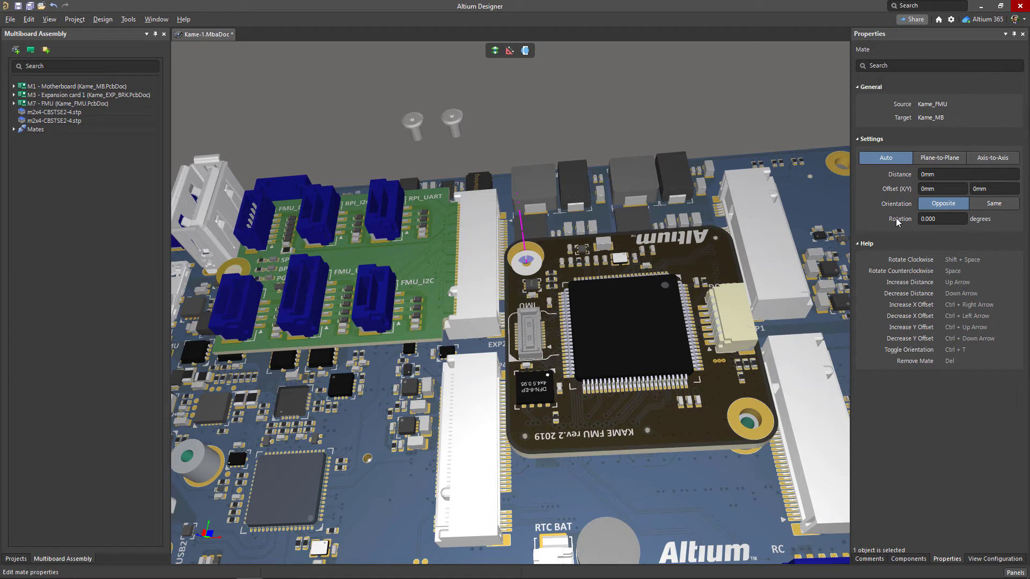
Raise the FMU board's mate distance and lower it back to zero, tilting the view more top-down
scroll(648, 408, "up", 4)
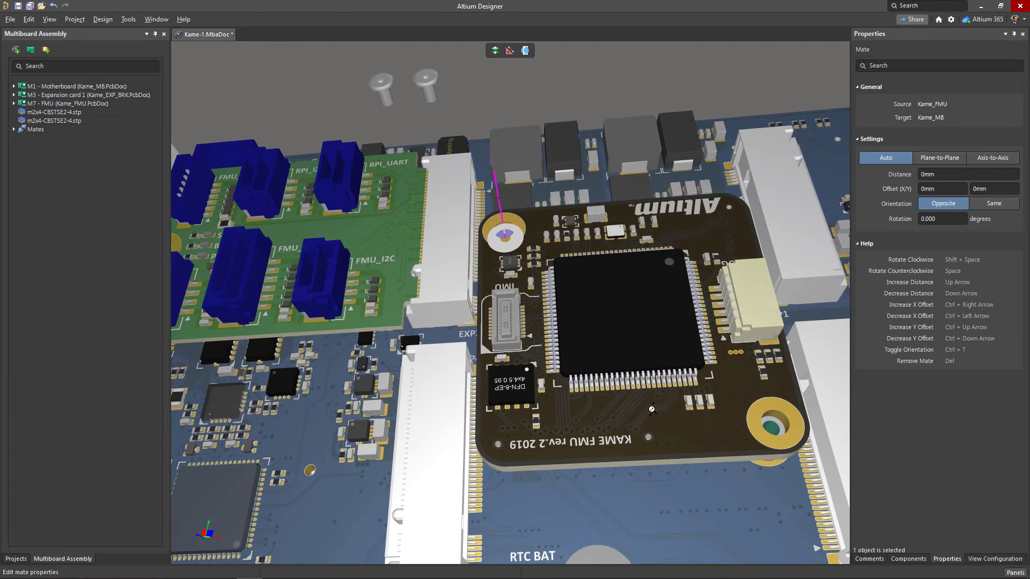
scroll(643, 321, "down", 3)
key("Up")
key("Up")
key("Up")
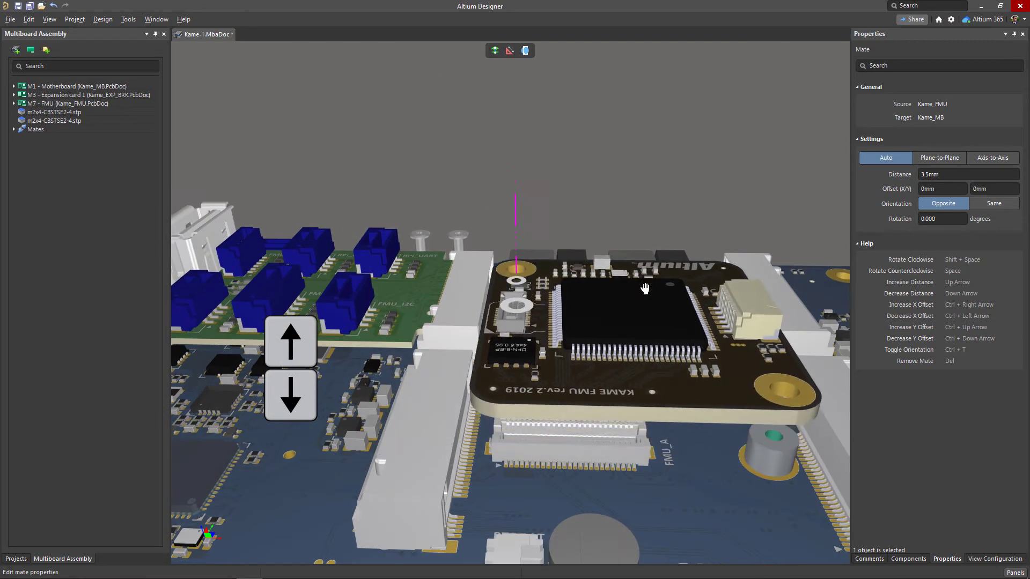
key("Down")
key("Down")
key("Down")
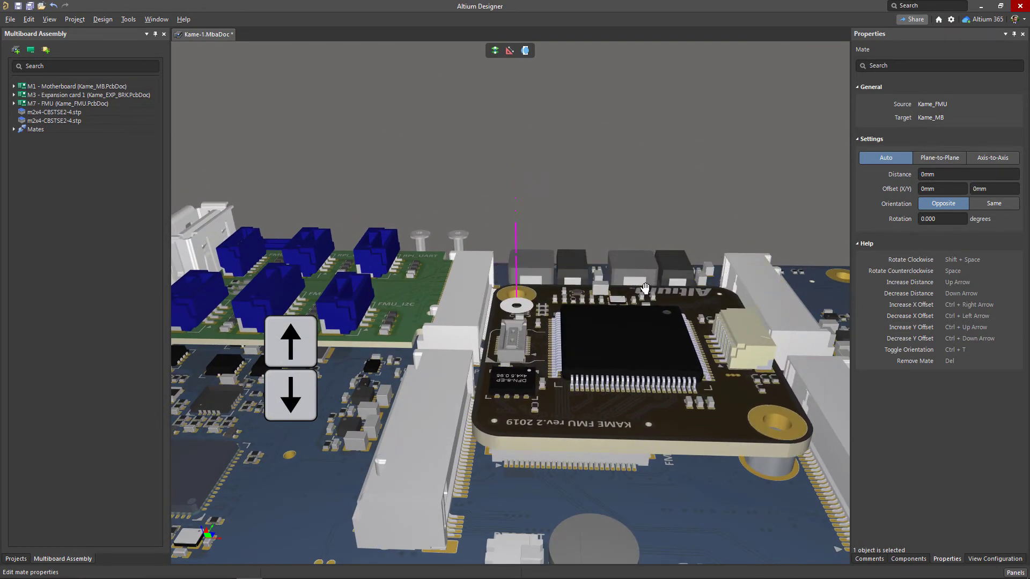
scroll(640, 301, "up", 2)
right_click_drag(640, 301, 616, 351, "shift")
Offset the FMU board right and down then back to zero, flip it, rotate to 0°, and finish
key("ctrl+Right")
key("ctrl+Right")
key("ctrl+Right")
key("ctrl+Right")
key("ctrl+Right")
key("ctrl+Right")
key("ctrl+Down")
key("ctrl+Down")
key("ctrl+Down")
key("ctrl+Down")
key("ctrl+Down")
key("ctrl+Down")
key("ctrl+Down")
key("ctrl+Down")
key("ctrl+Down")
key("ctrl+Down")
key("ctrl+Down")
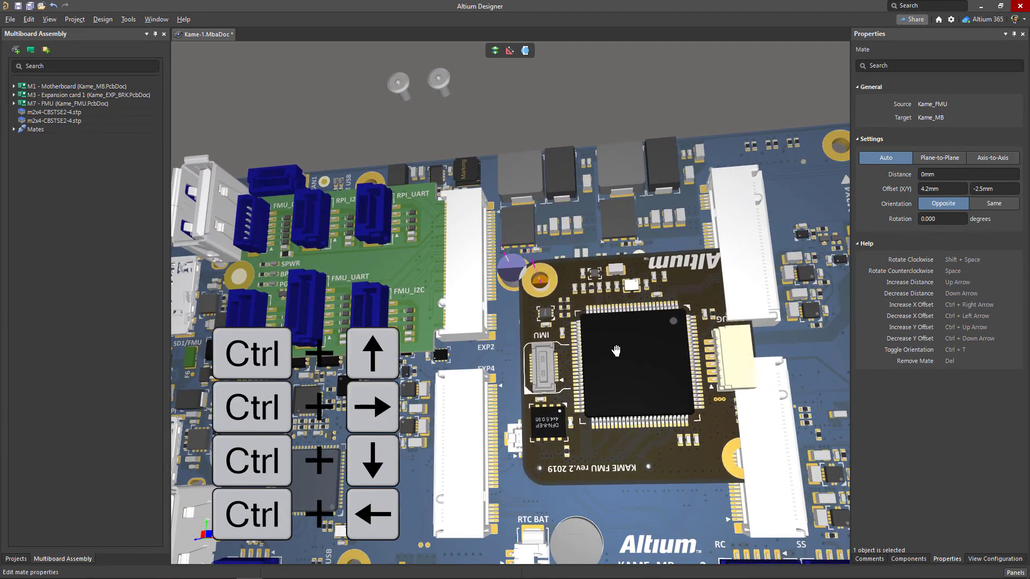
key("ctrl+Left")
key("ctrl+Left")
key("ctrl+Left")
key("ctrl+Left")
key("ctrl+Left")
key("ctrl+Left")
key("ctrl+Up")
key("ctrl+Up")
key("ctrl+Up")
key("ctrl+Up")
key("ctrl+Up")
key("ctrl+Up")
key("ctrl+Up")
key("ctrl+Up")
key("ctrl+Up")
key("ctrl+Up")
key("ctrl+Up")
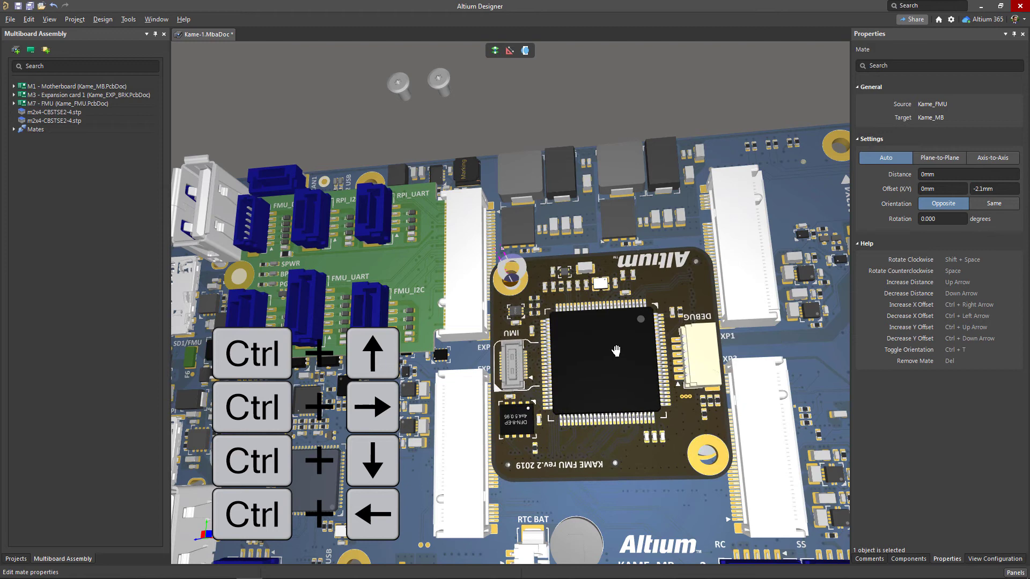
key("ctrl+t")
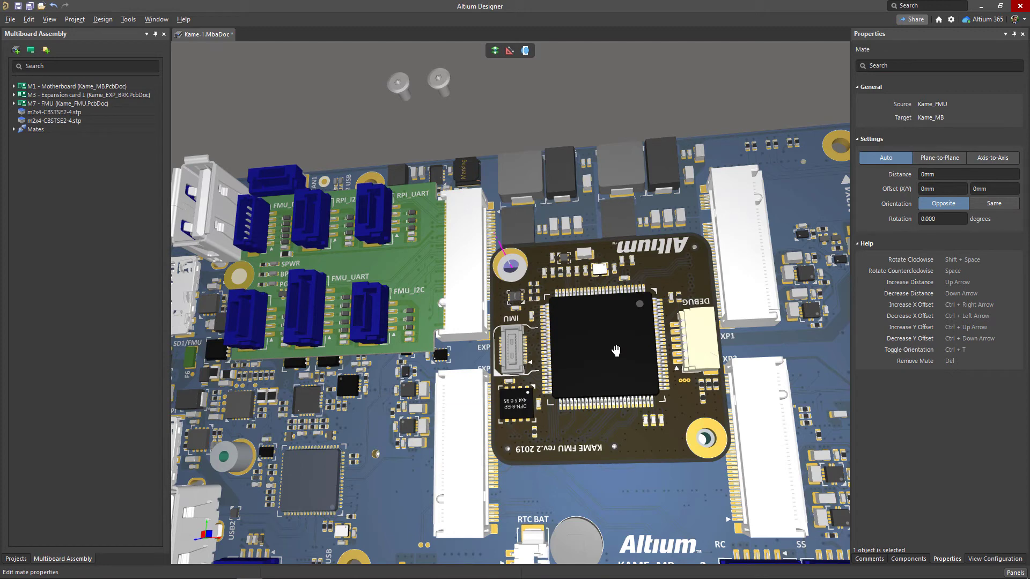
key("space")
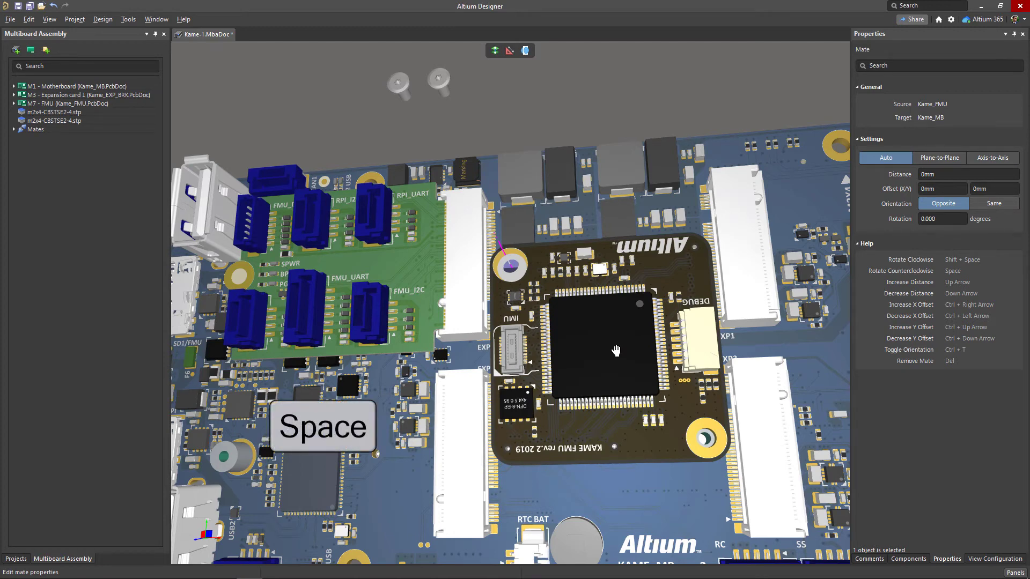
key("space")
key("space")
key("space")
key("space")
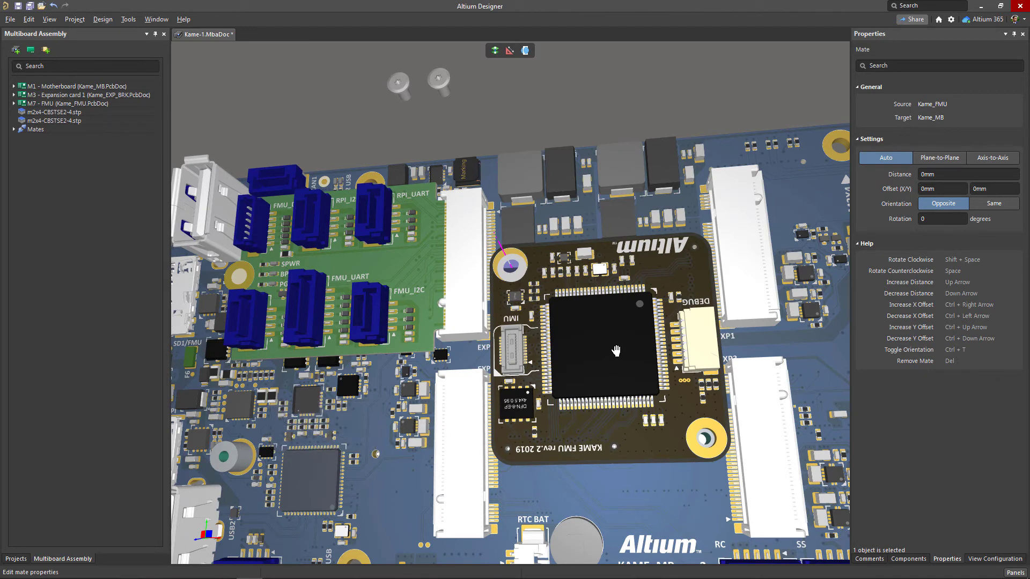
key("Escape")
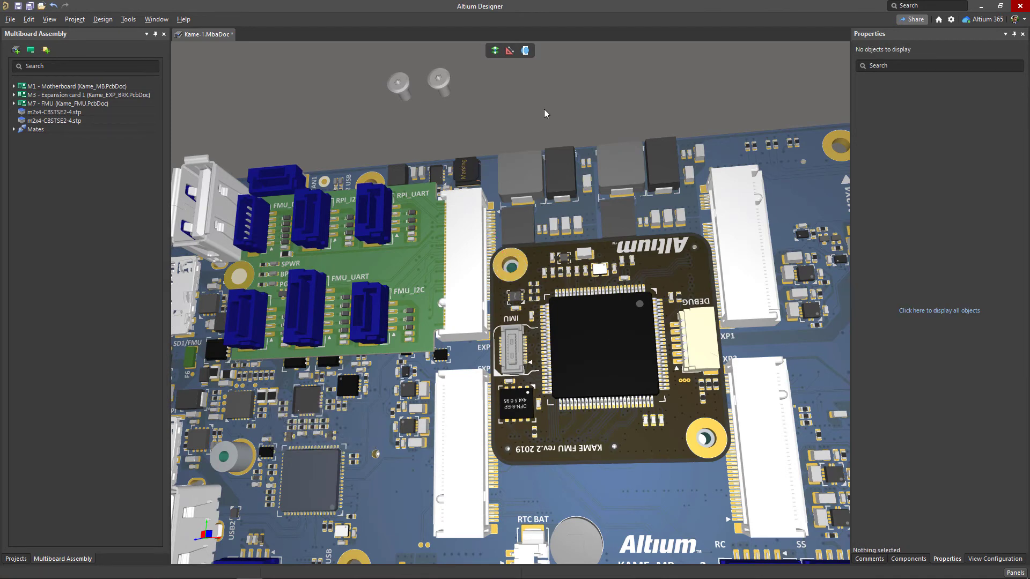
Mate the left m2x4 screw into the FMU board's left mounting hole
right_click_drag(544, 108, 601, 159, "shift")
left_click(495, 51)
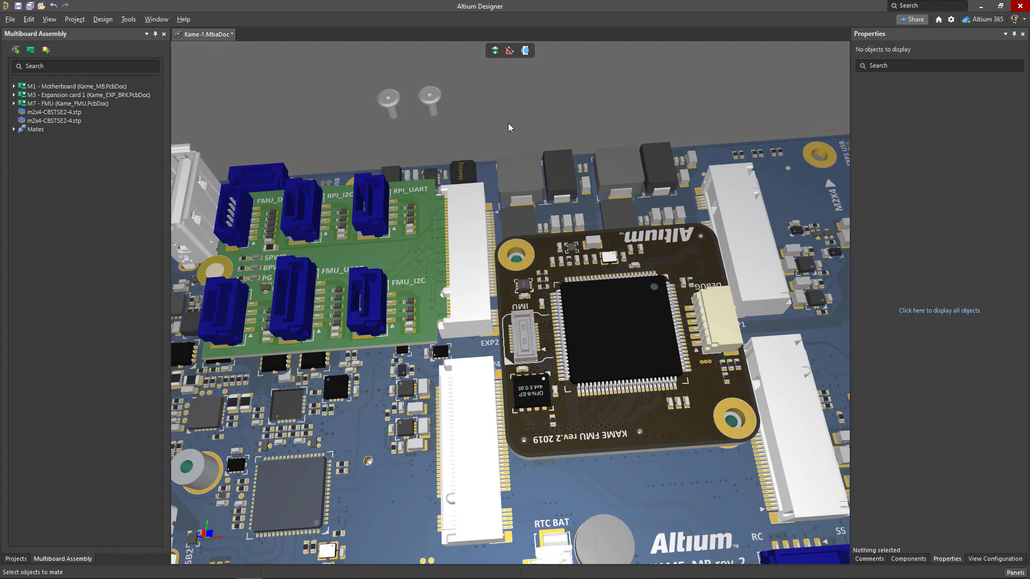
left_click(516, 261)
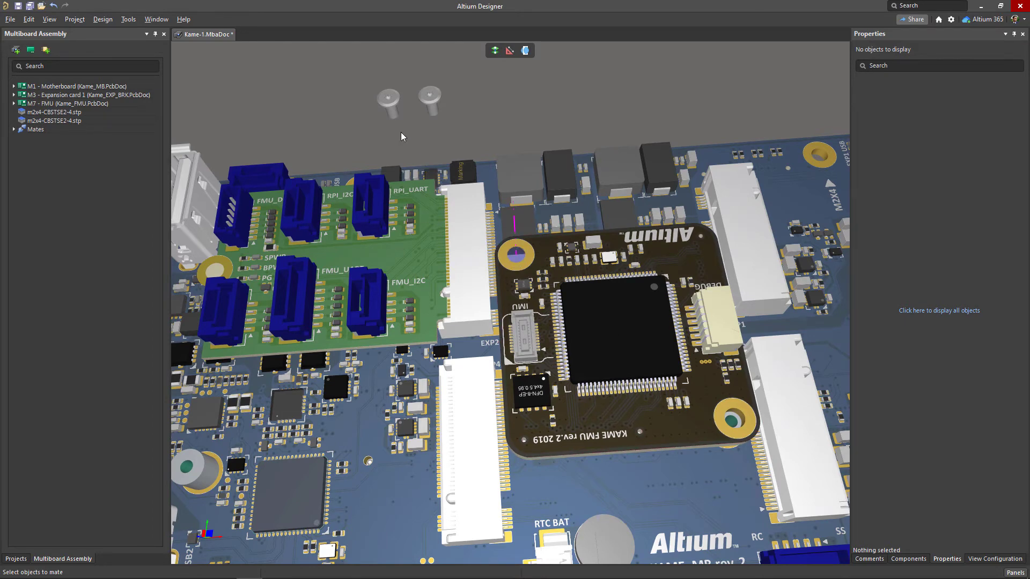
left_click(390, 108)
left_click(552, 198)
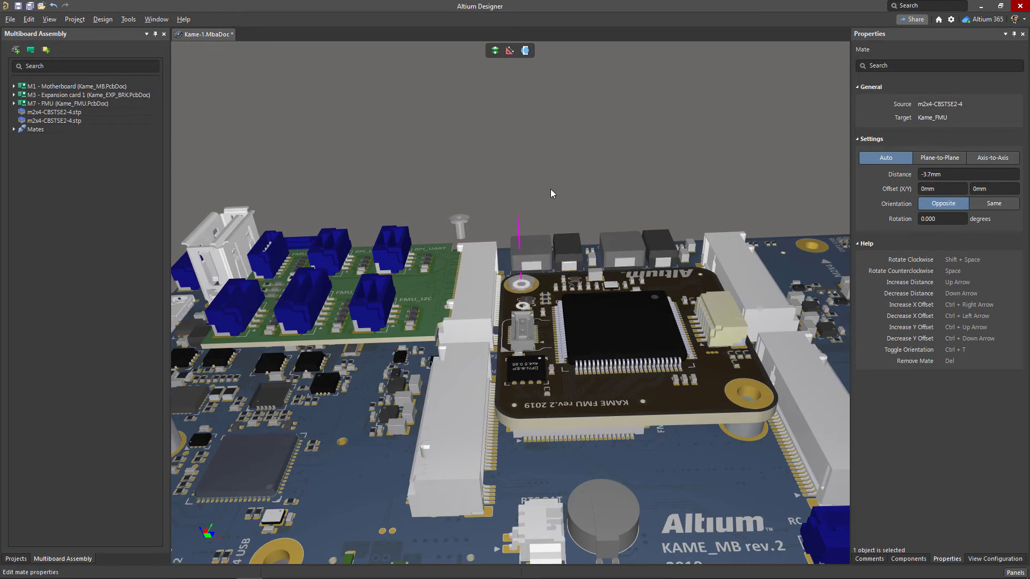
Mate the second screw into the right mounting hole at -3.7mm, then zoom out to the whole assembly
left_click(750, 396)
left_click(460, 228)
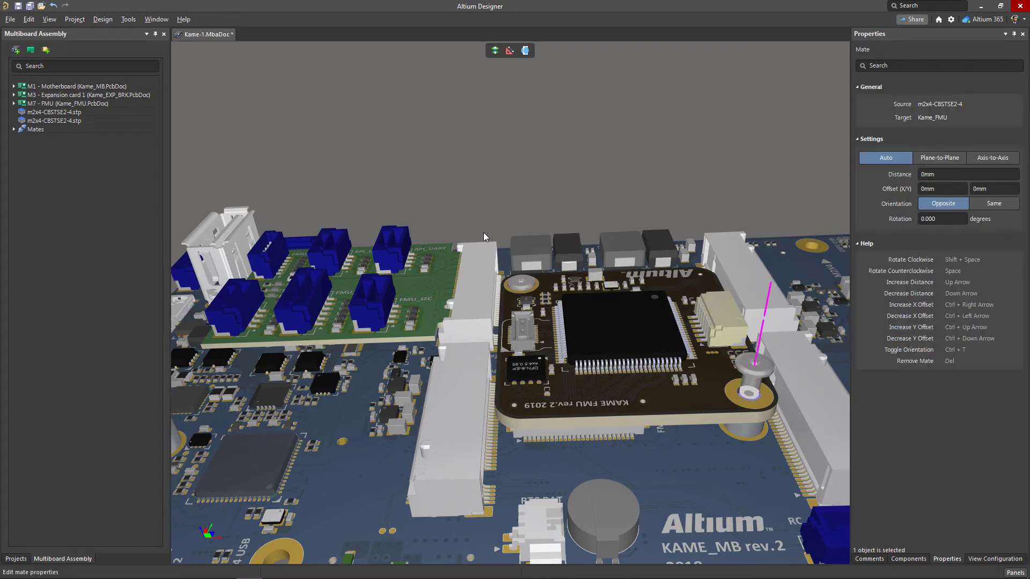
key("Down")
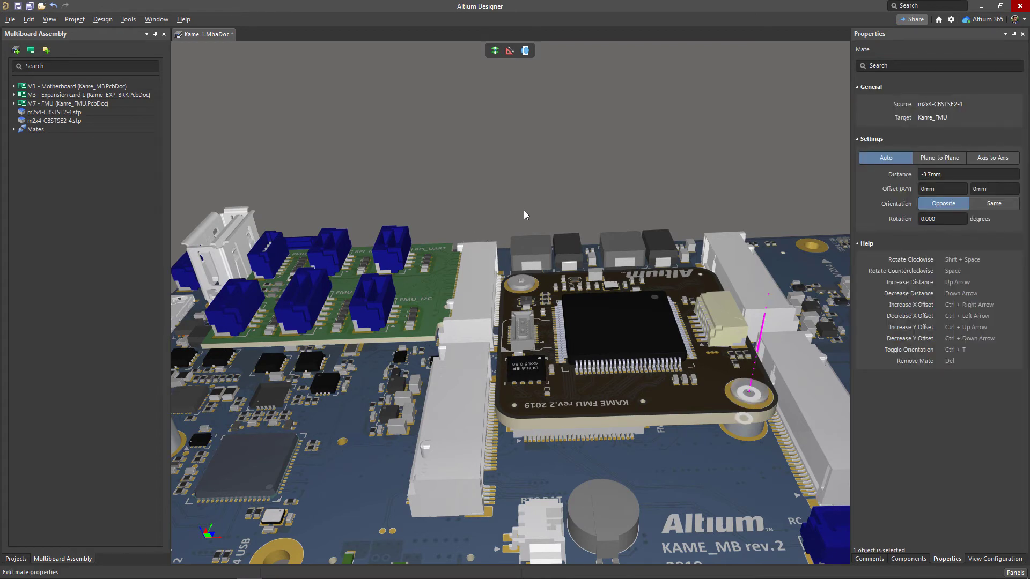
left_click(559, 188)
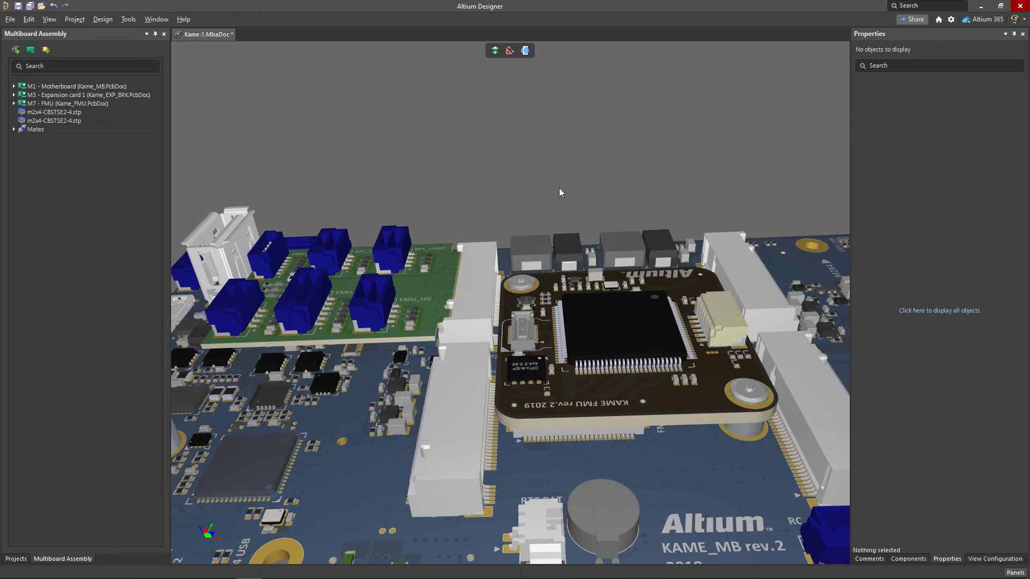
right_click_drag(559, 188, 554, 236, "ctrl")
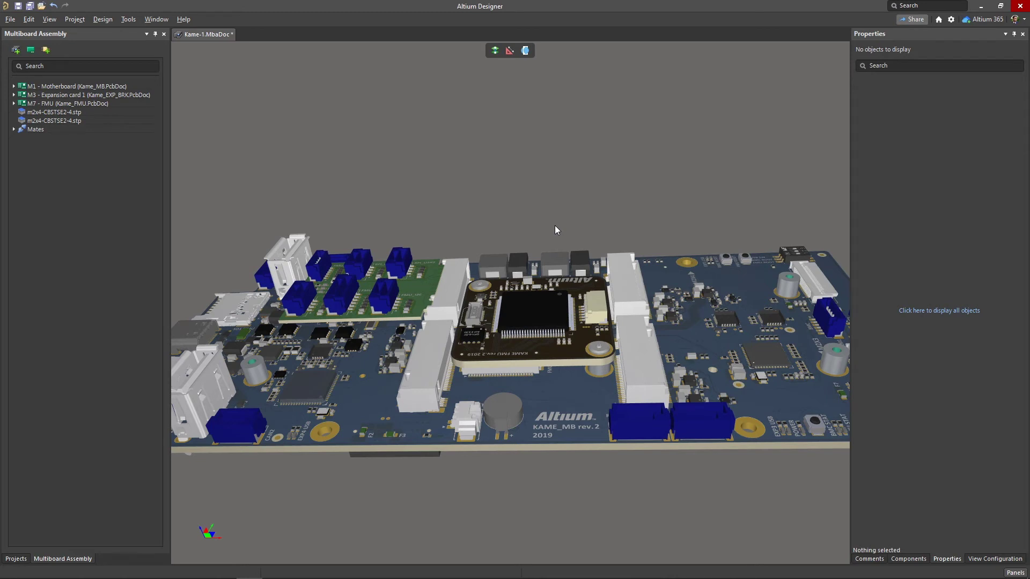
Turn on section view and move the cutting plane across the motherboard
left_click(527, 54)
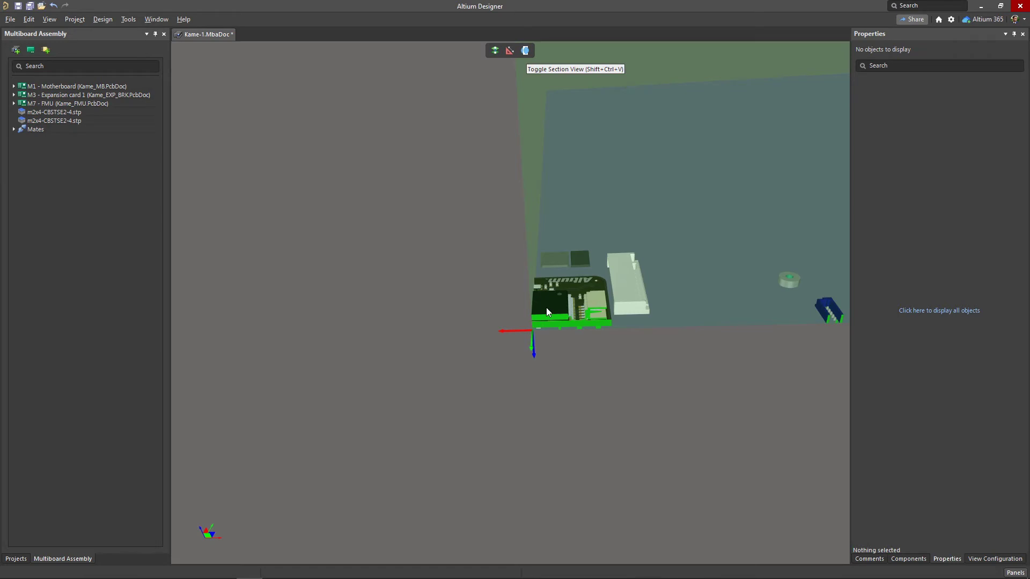
left_click_drag(530, 346, 199, 484)
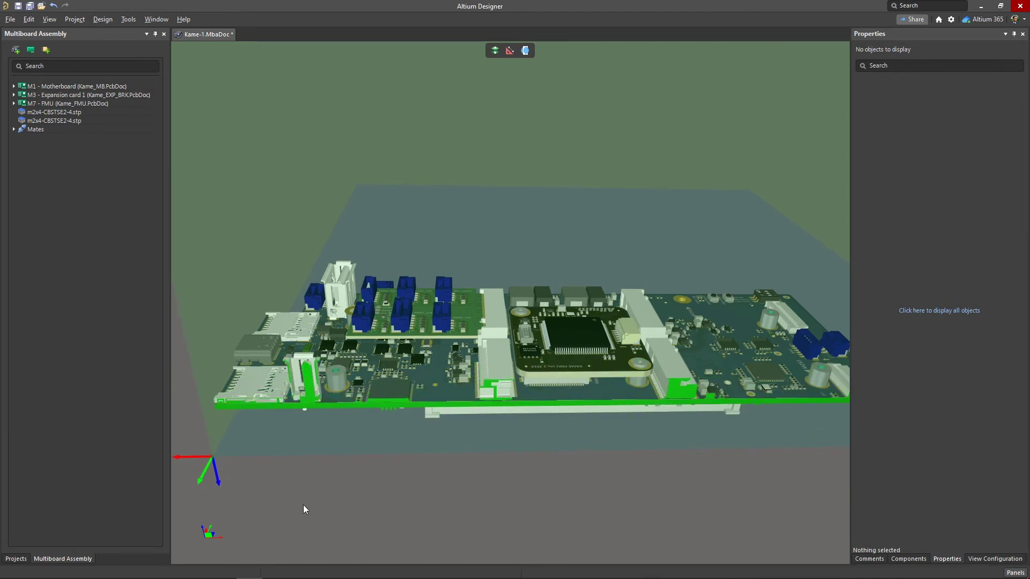
Open View Configuration and try Invert Cutout, then restore the normal section cutout
left_click(992, 560)
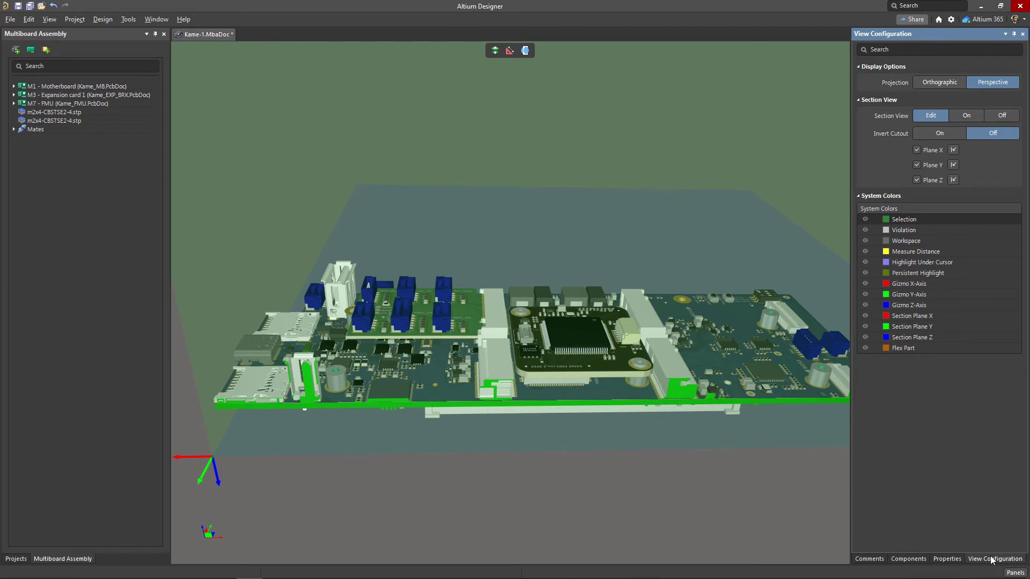
left_click(940, 134)
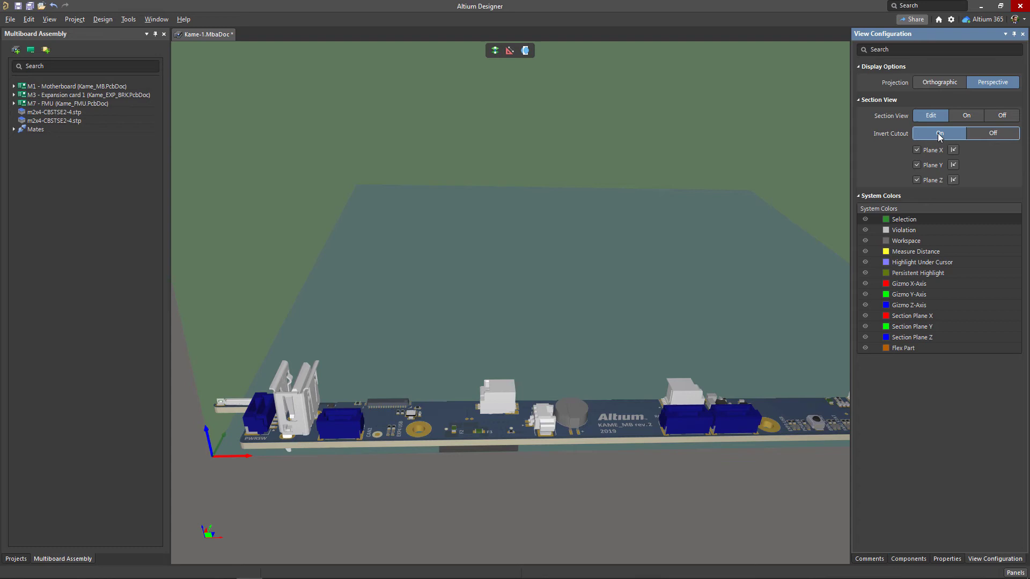
left_click(998, 139)
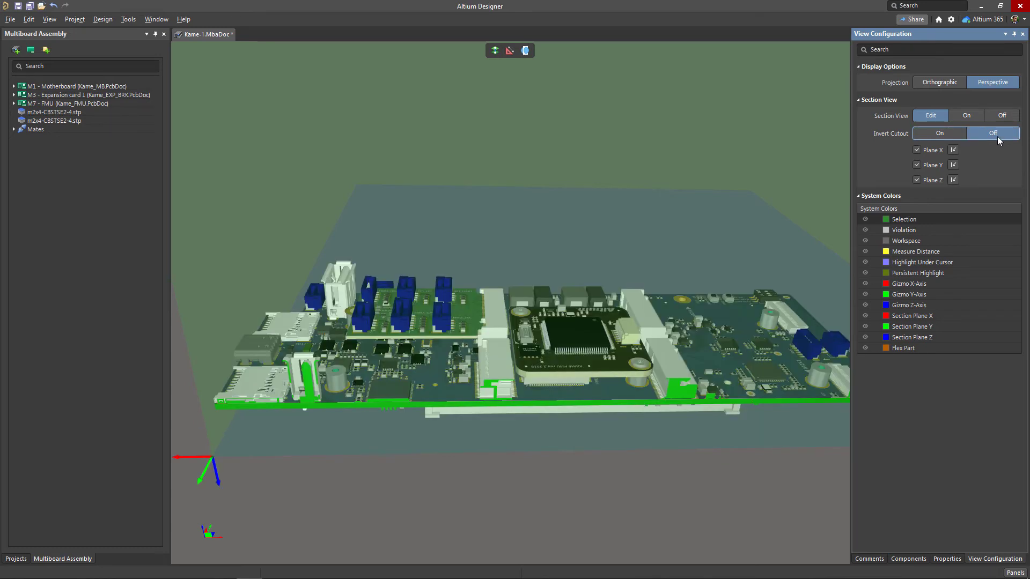
Flip and slide the X section plane, toggle it off and back on, then set Section View to On
left_click(953, 151)
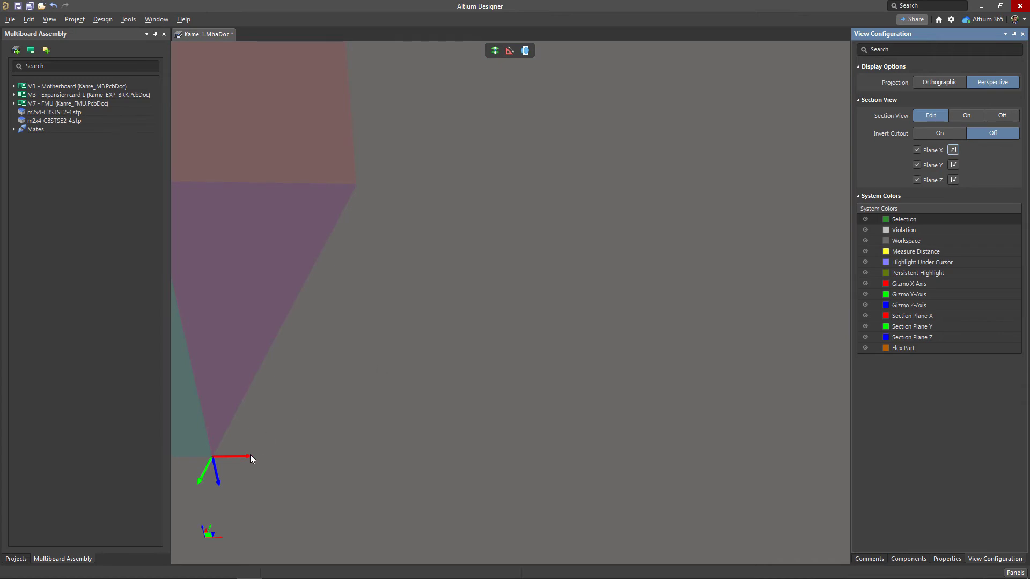
left_click_drag(249, 455, 359, 456)
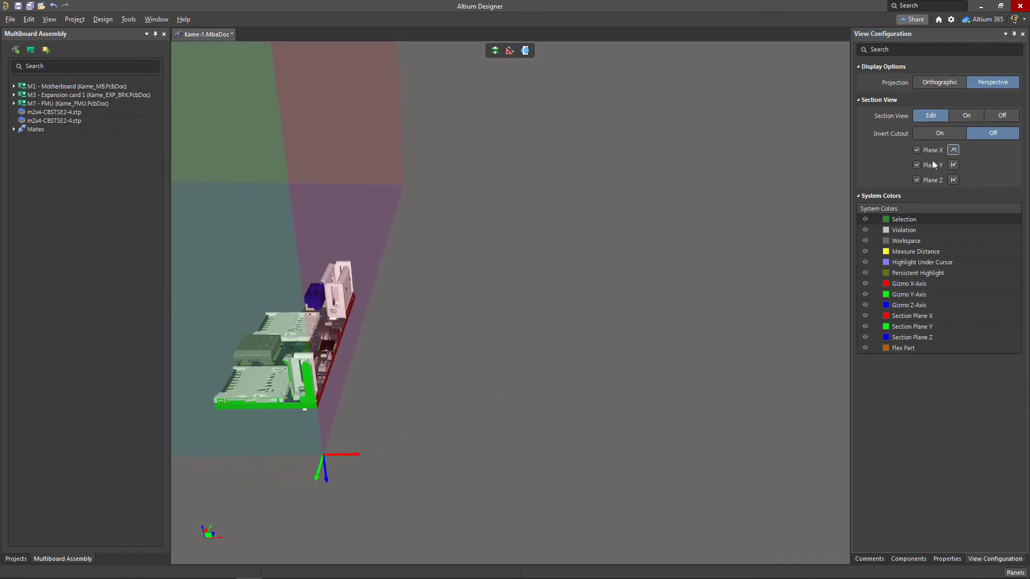
left_click(954, 151)
left_click(916, 151)
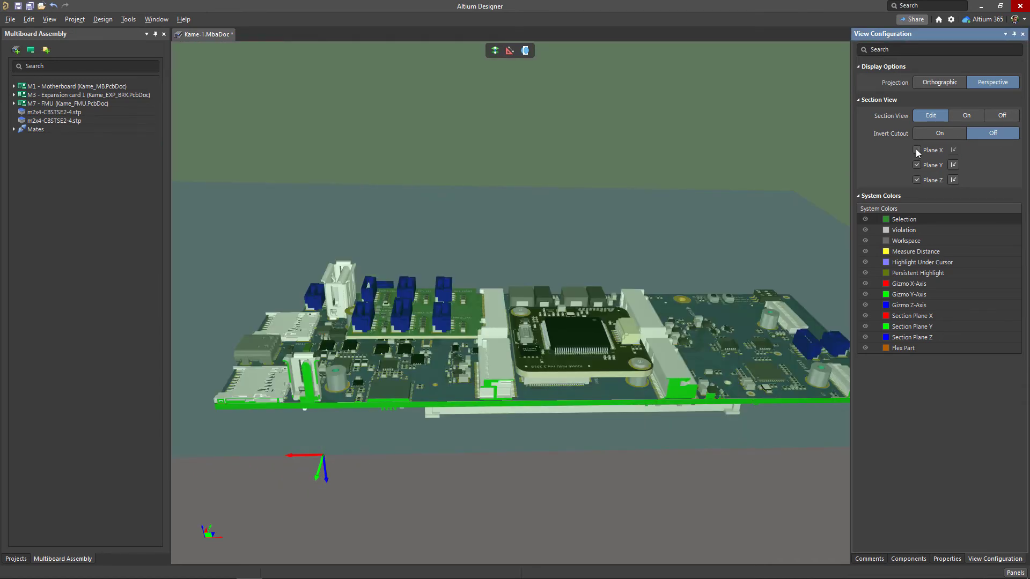
left_click(917, 150)
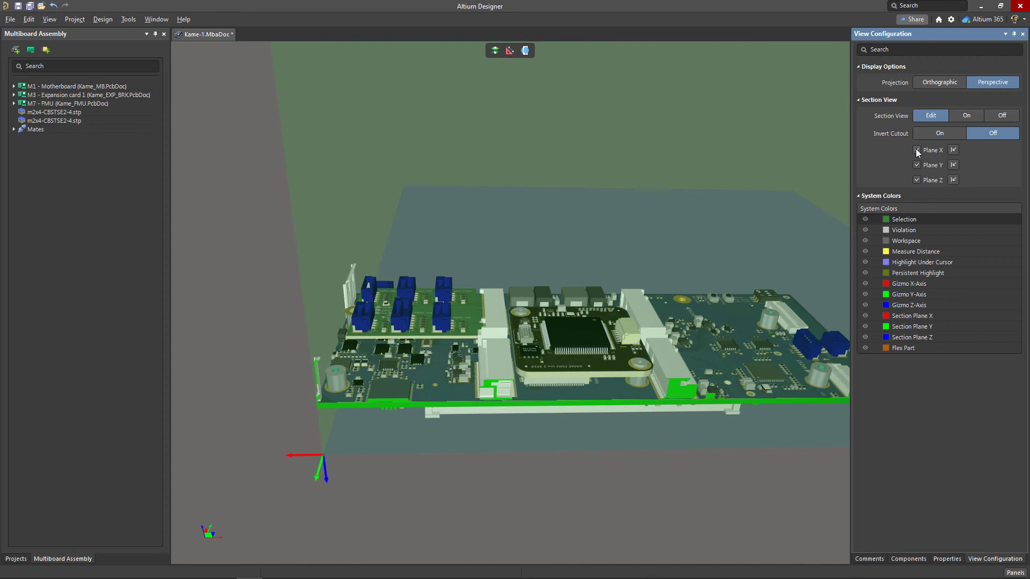
left_click(967, 116)
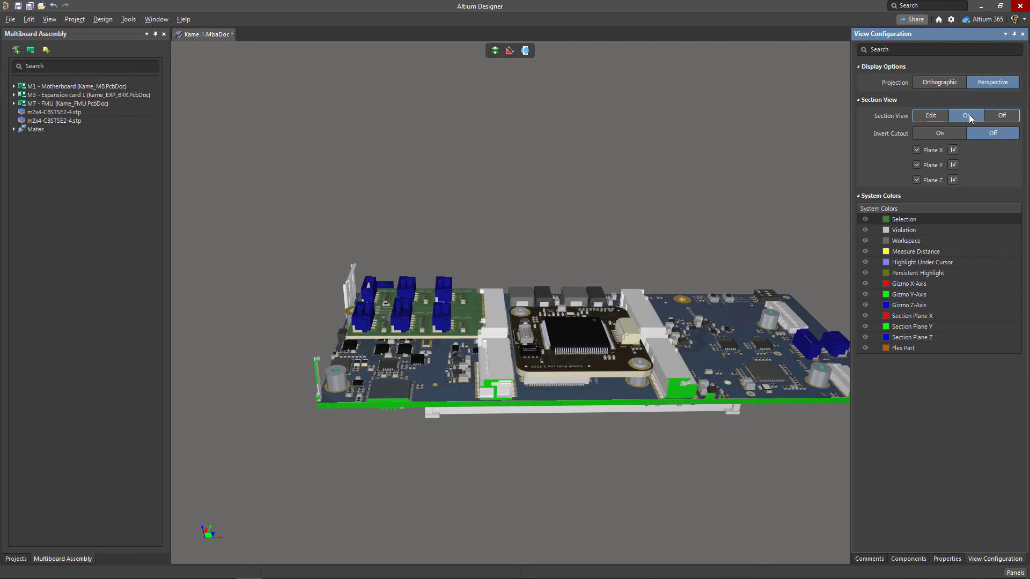
Turn Section View off, toggle it on and off from the view toolbar, leaving the assembly uncut
left_click(1000, 118)
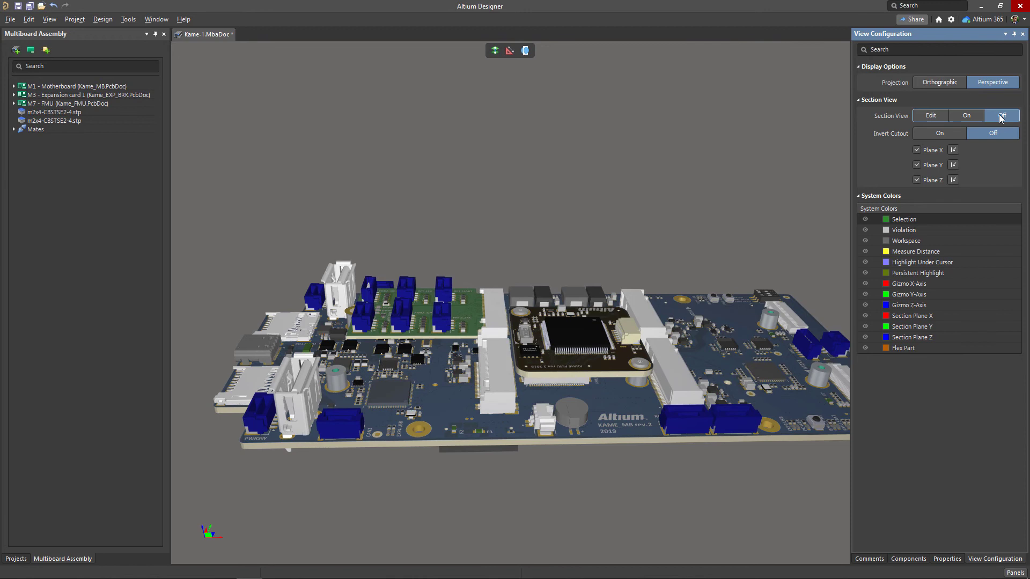
left_click(526, 52)
left_click(526, 52)
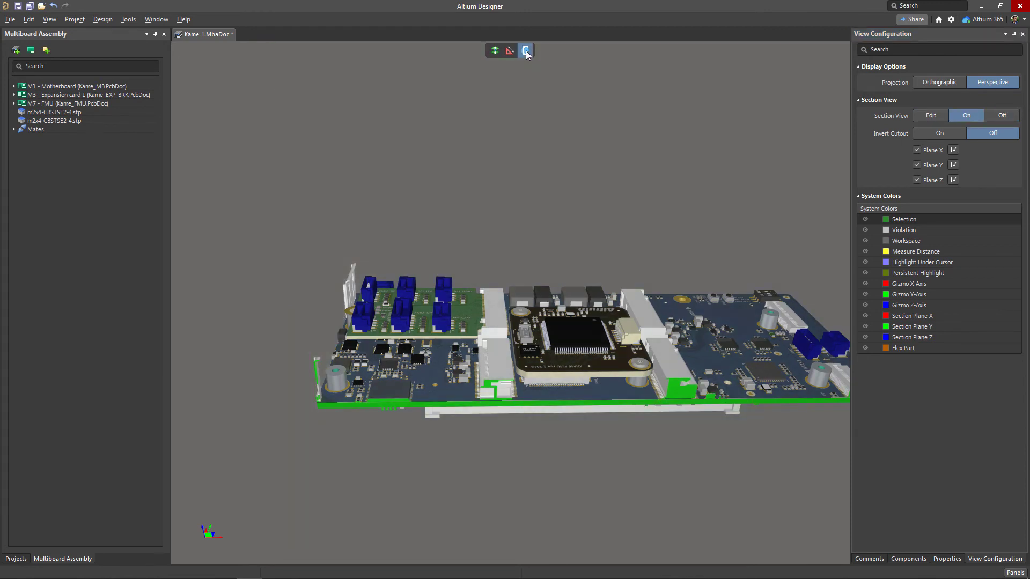
left_click(526, 52)
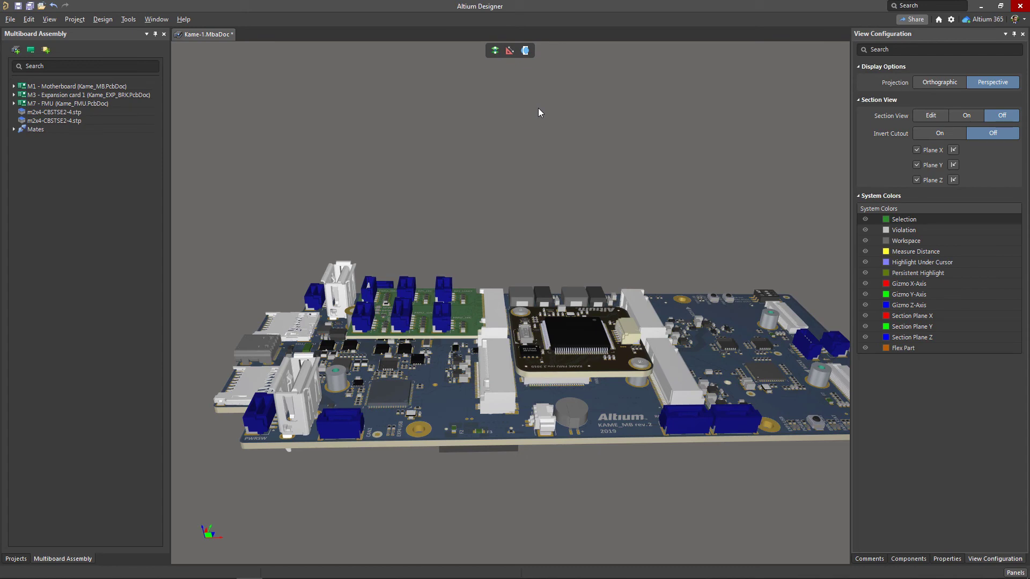
scroll(633, 450, "up", 3, "ctrl")
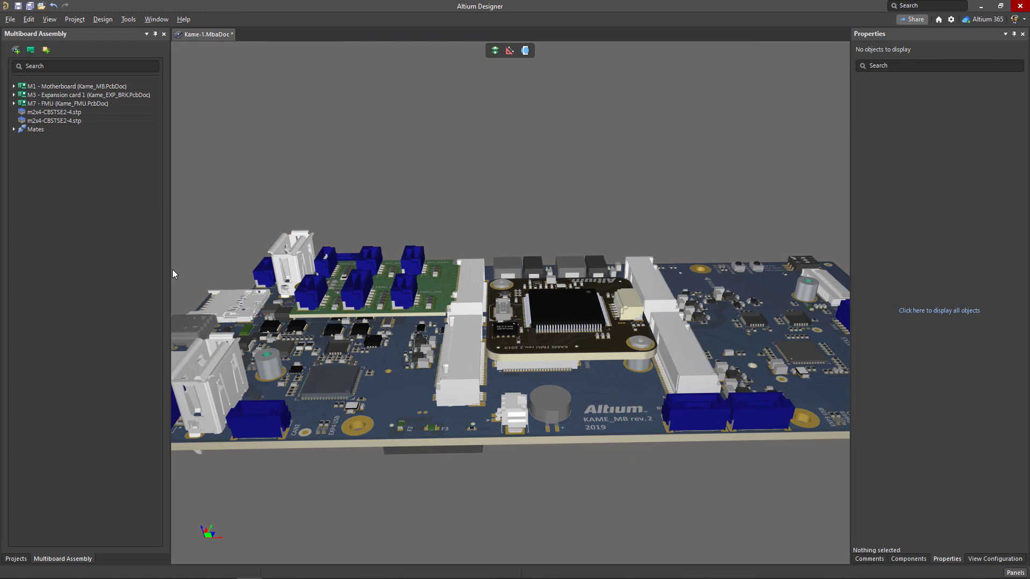
Expand the Mates list and inspect Mate #1, orbiting around the connector area
left_click(15, 130)
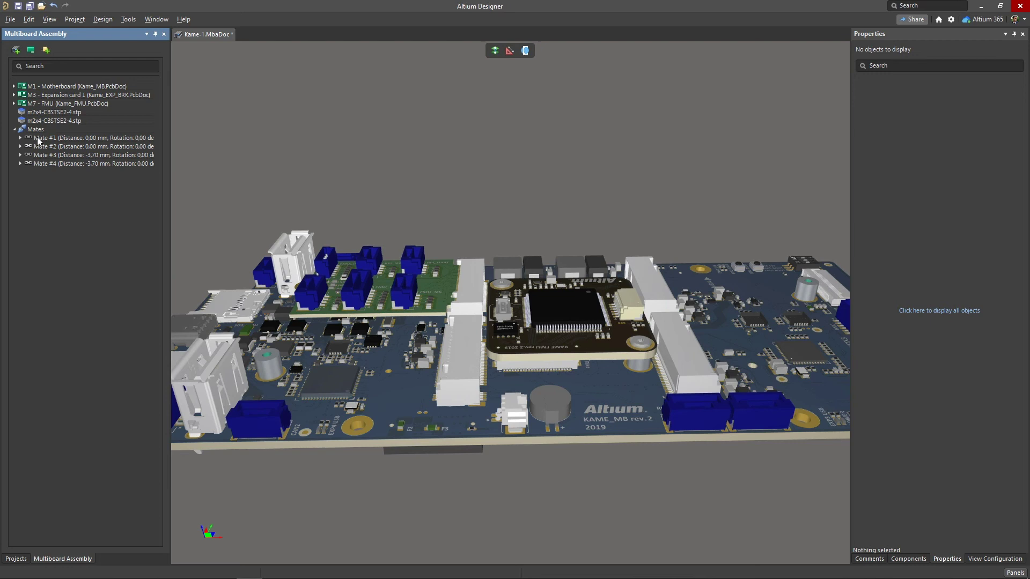
left_click(38, 140)
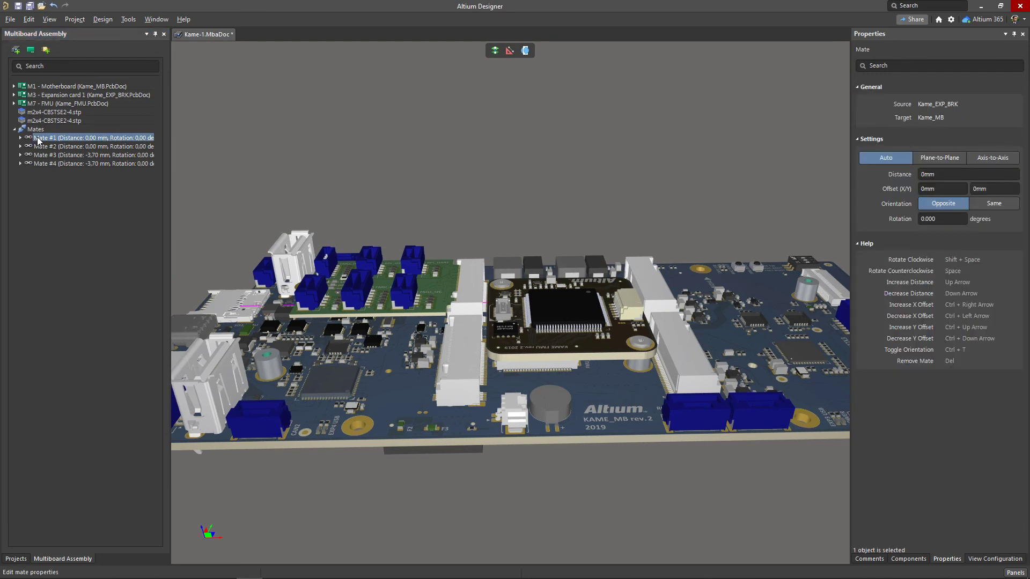
scroll(465, 314, "up", 8, "ctrl")
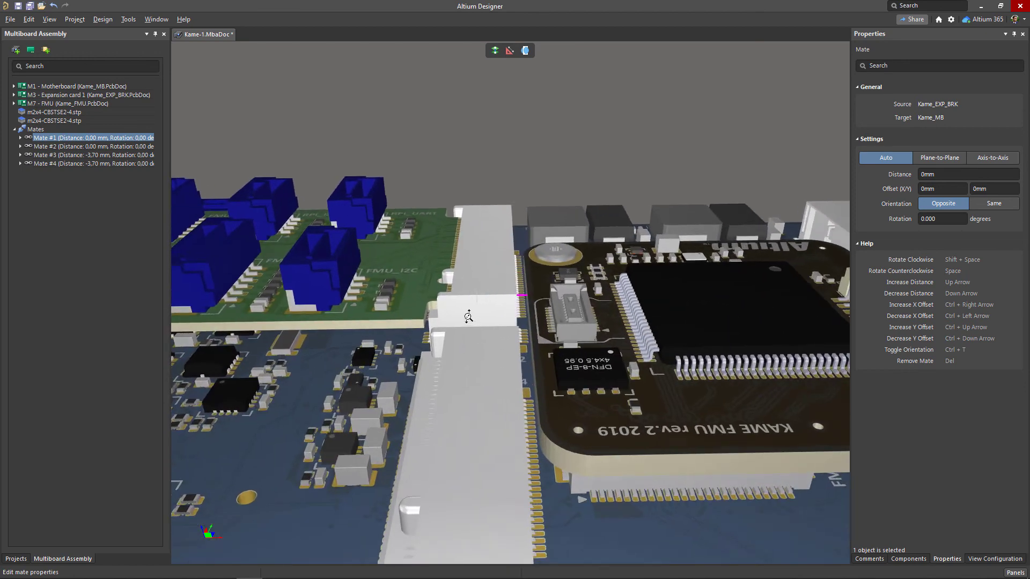
right_click_drag(468, 317, 450, 361, "shift")
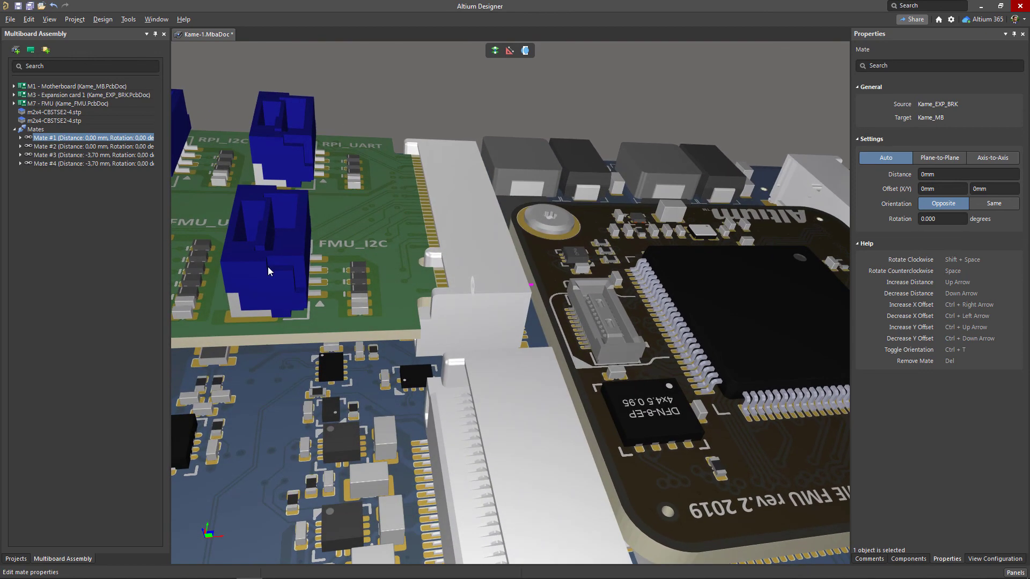
Review Mates #2, #3 and #4, and select the screw in the FMU's lower-right hole
left_click(136, 148)
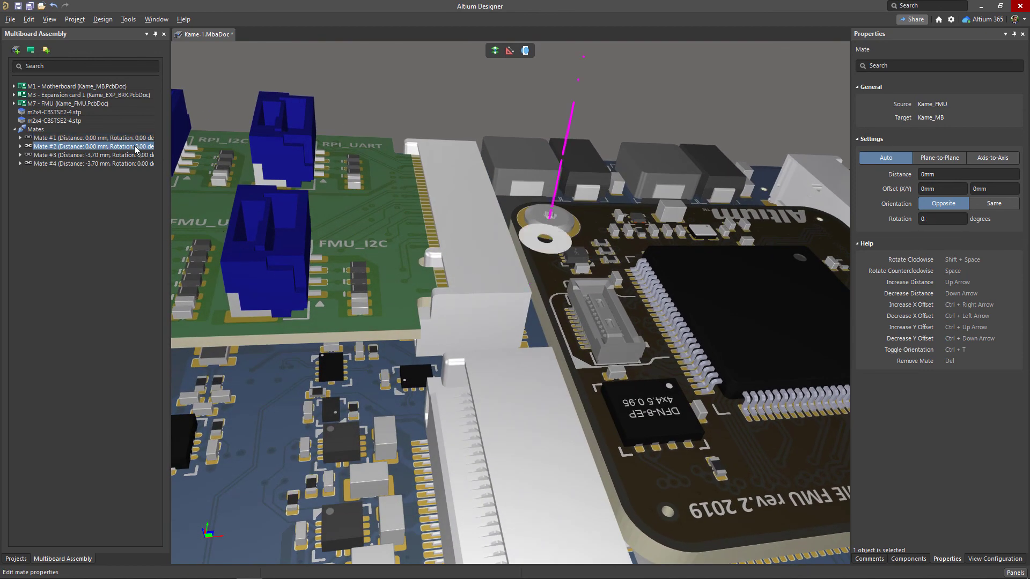
left_click(134, 156)
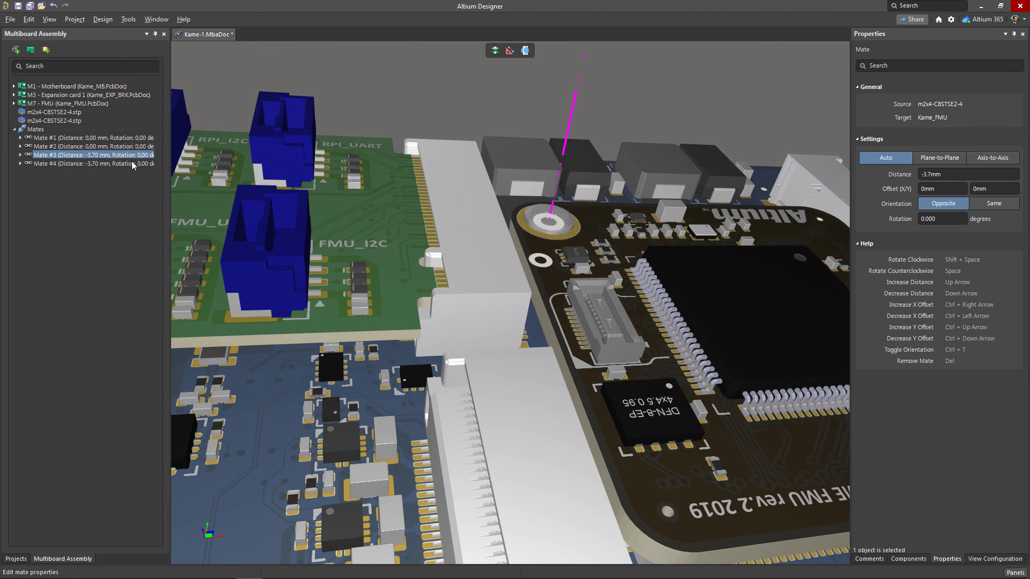
left_click(133, 164)
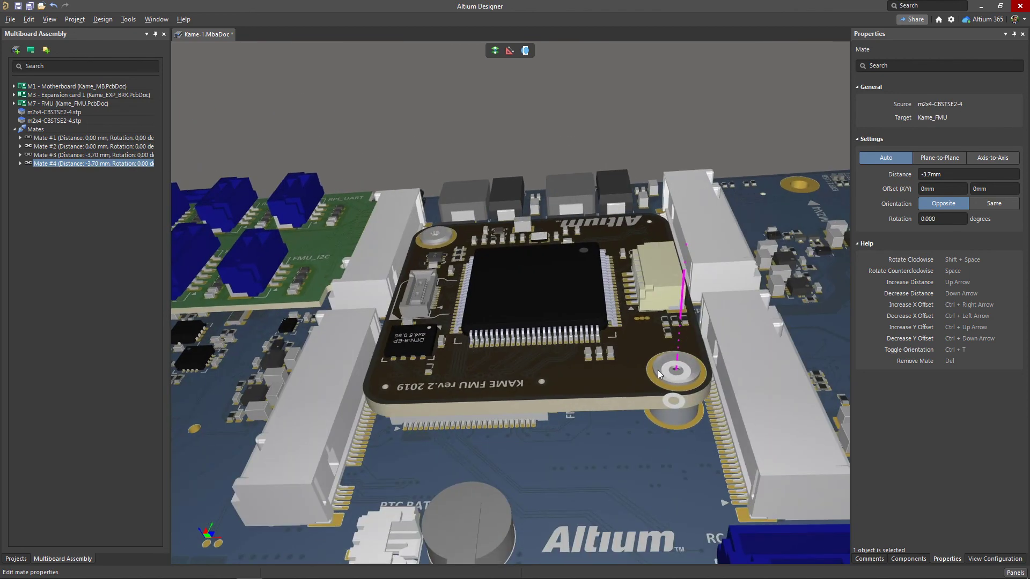
left_click(678, 369)
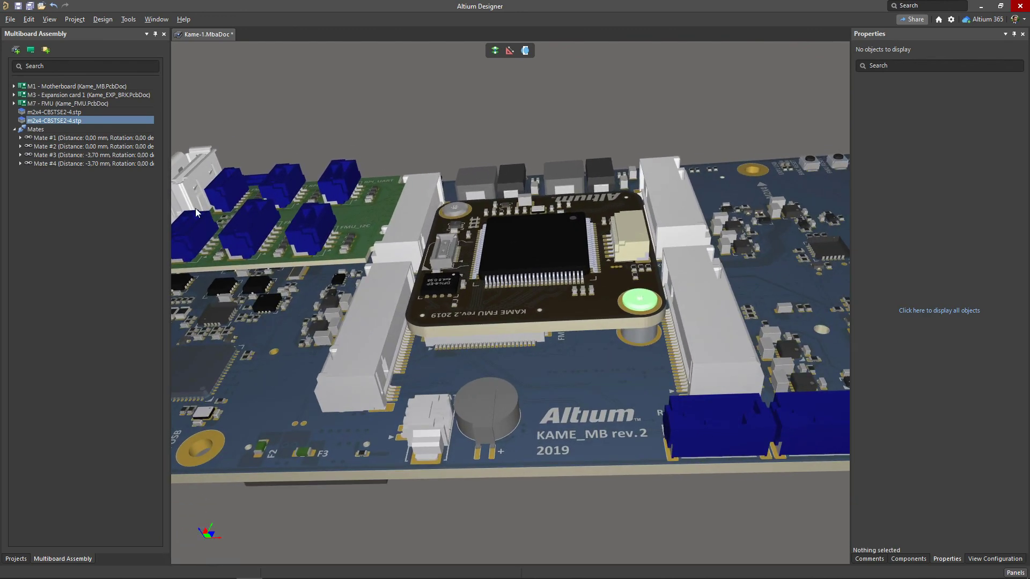
Delete Mate #4, the mate between the FMU board and the second m2x4 screw
left_click(20, 164)
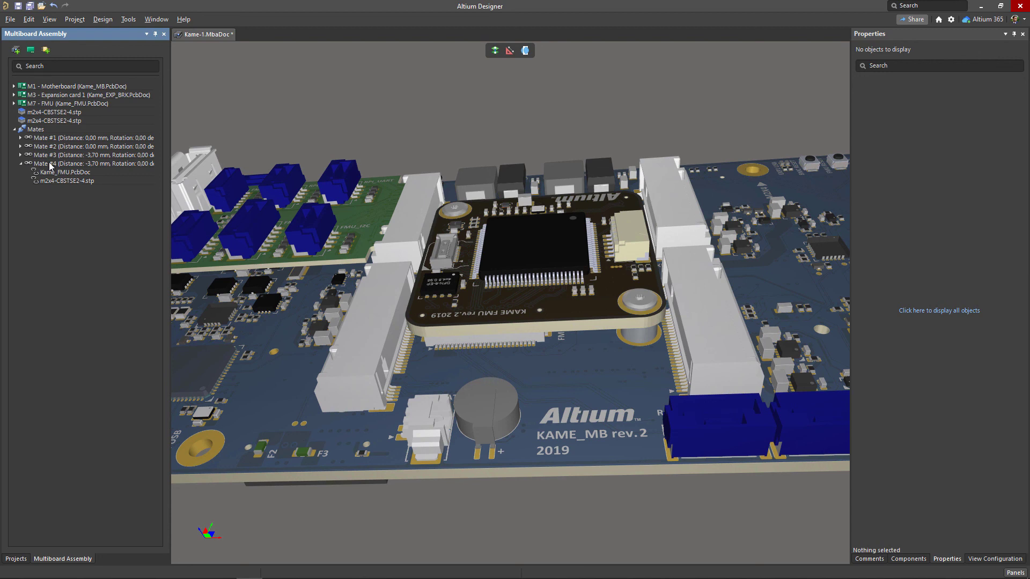
left_click(50, 163)
right_click(49, 163)
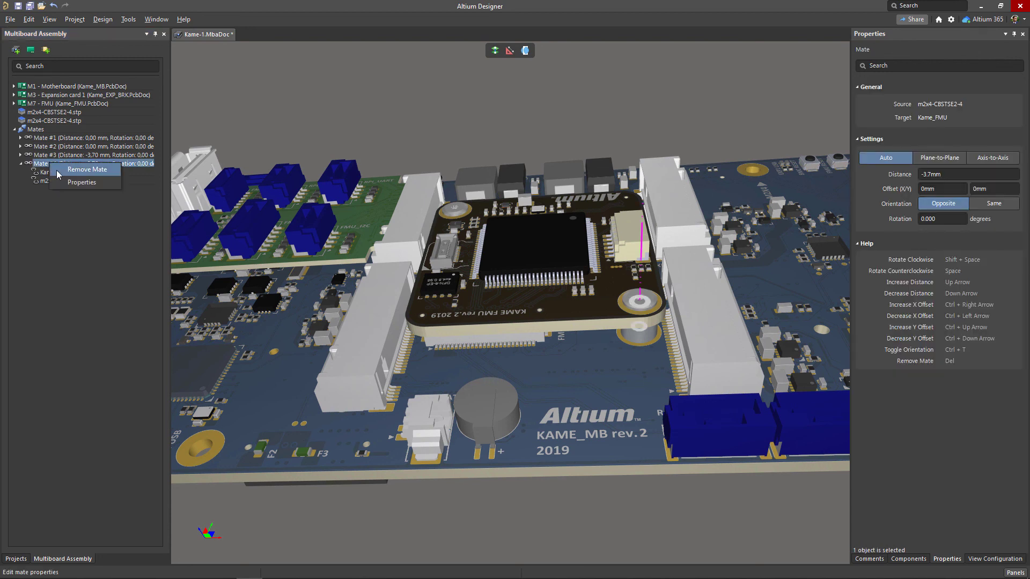
left_click(42, 166)
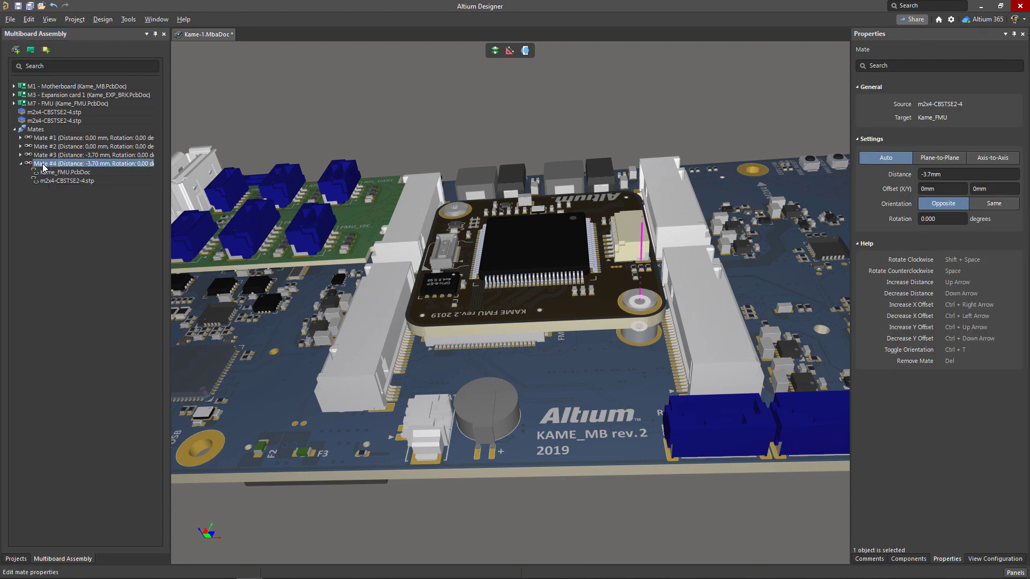
key("Delete")
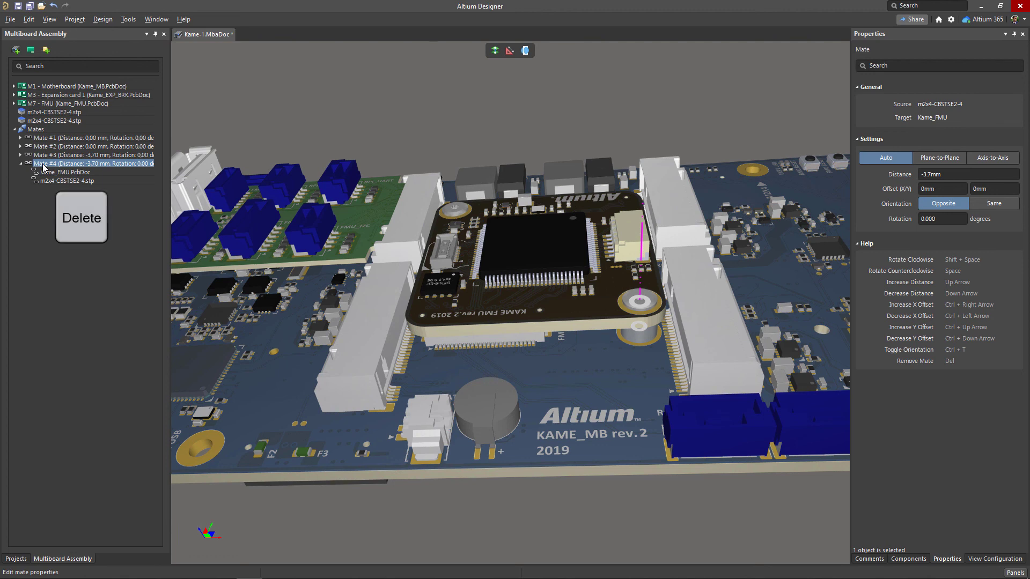